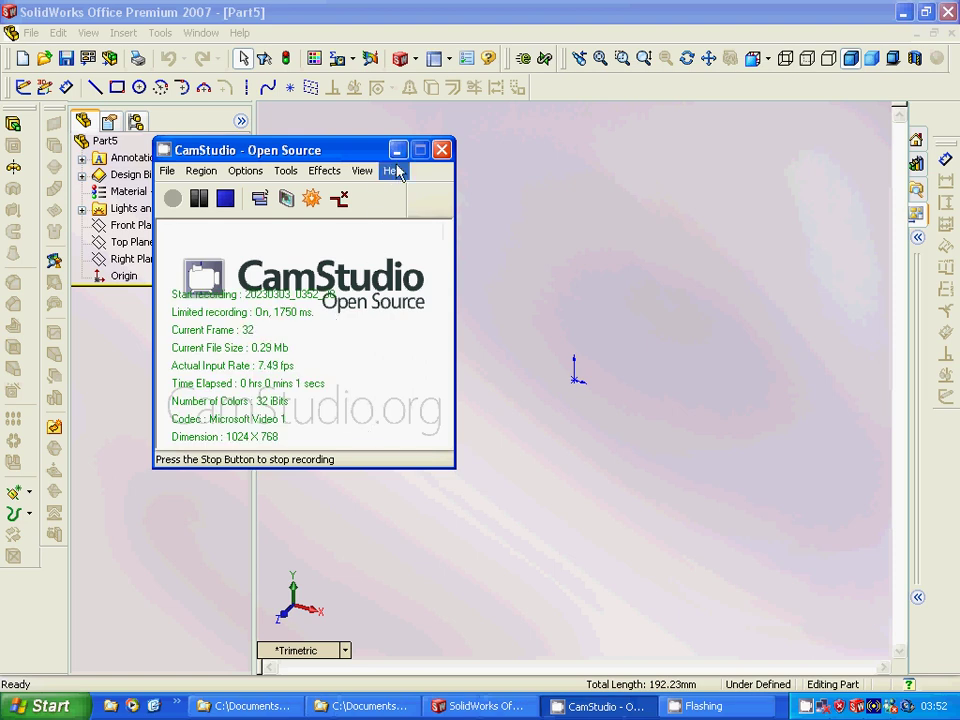
Select Front Plane in the FeatureManager tree and start an empty Sketch1 on it
left_click(397, 150)
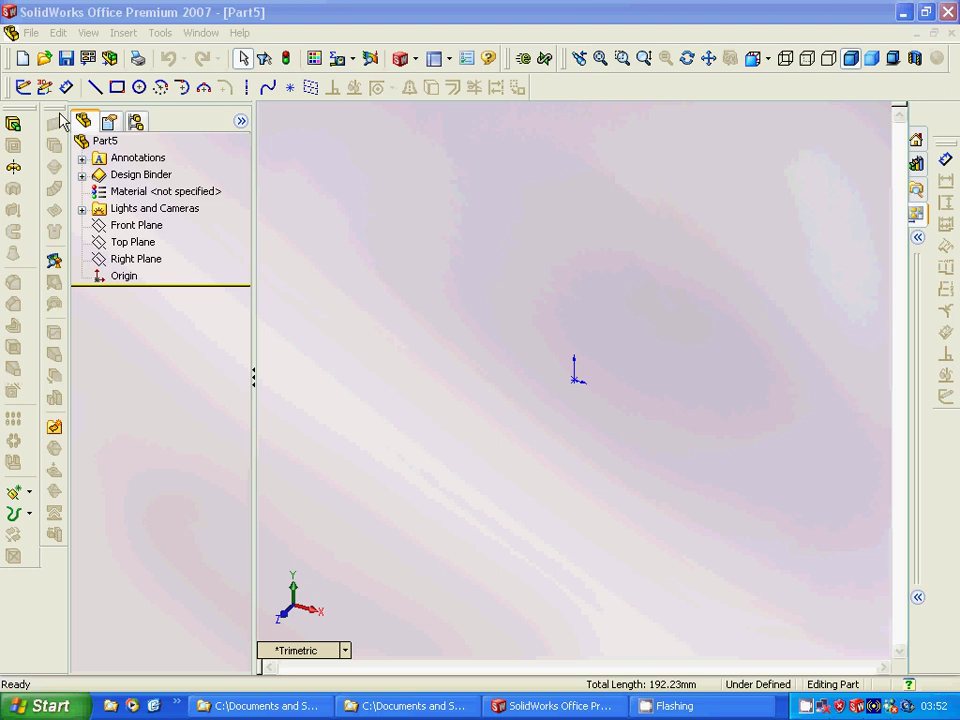
left_click(24, 35)
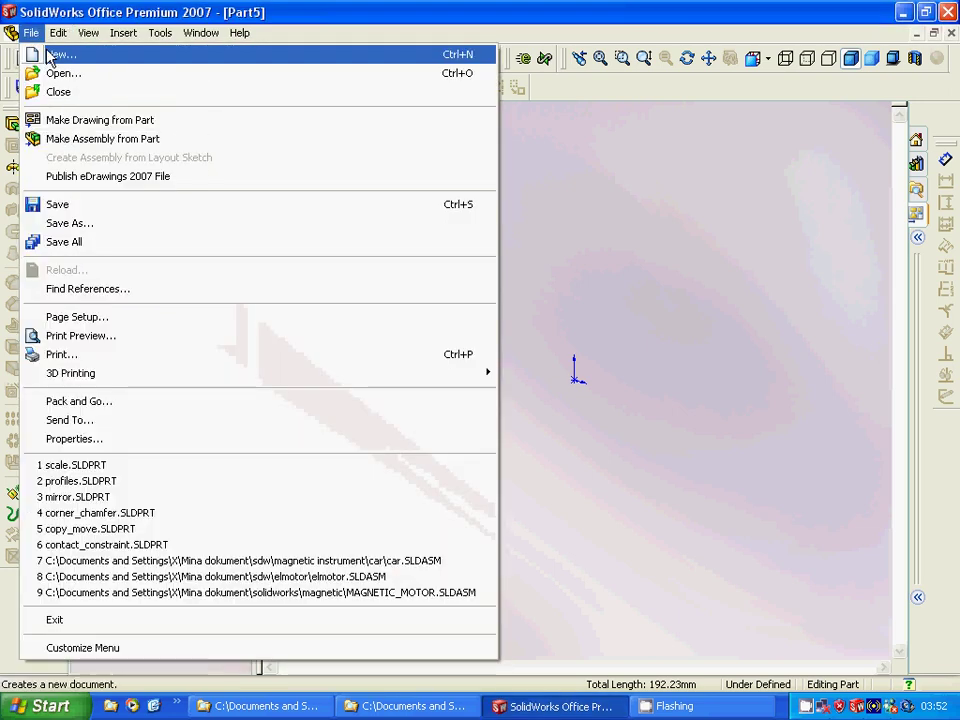
left_click(540, 298)
left_click(142, 227)
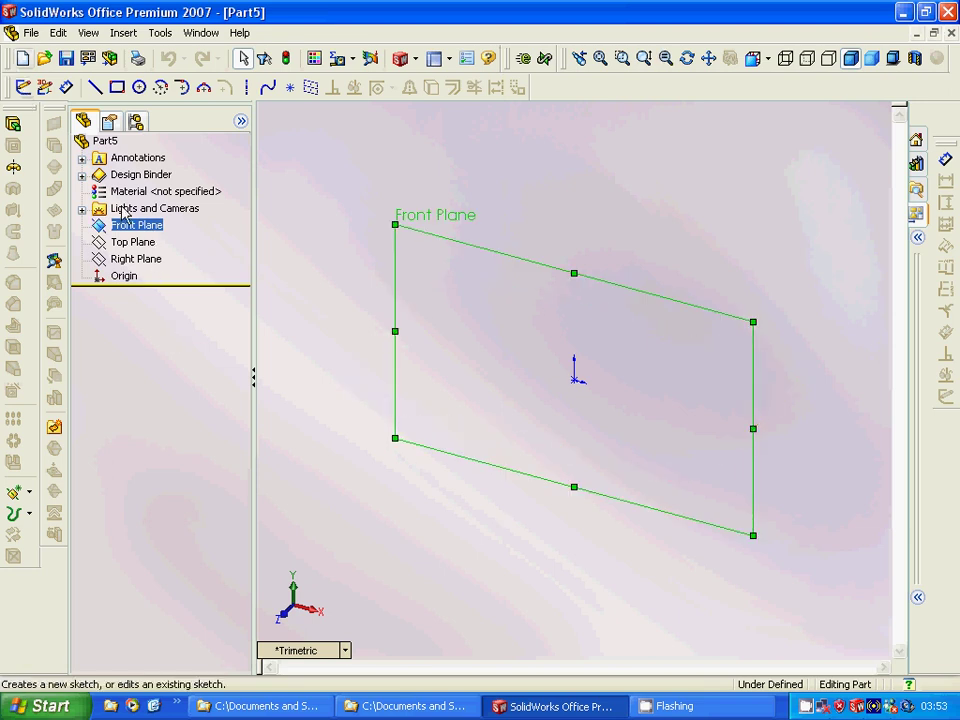
left_click(25, 87)
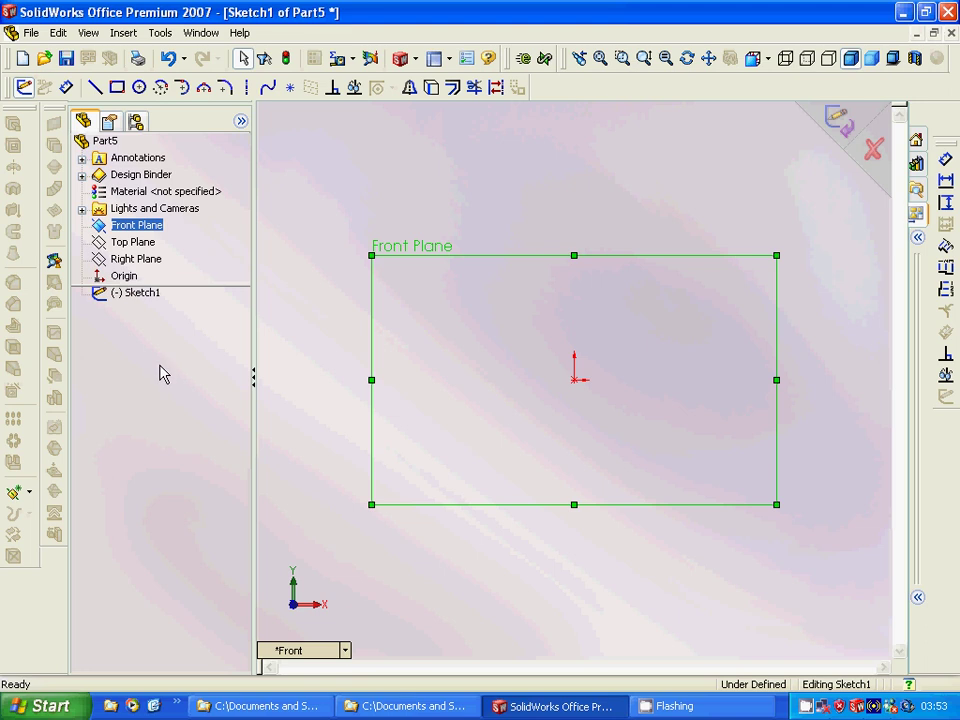
Draw five connected zigzag lines left of the origin, then box-select all five
left_click(96, 88)
left_click(426, 306)
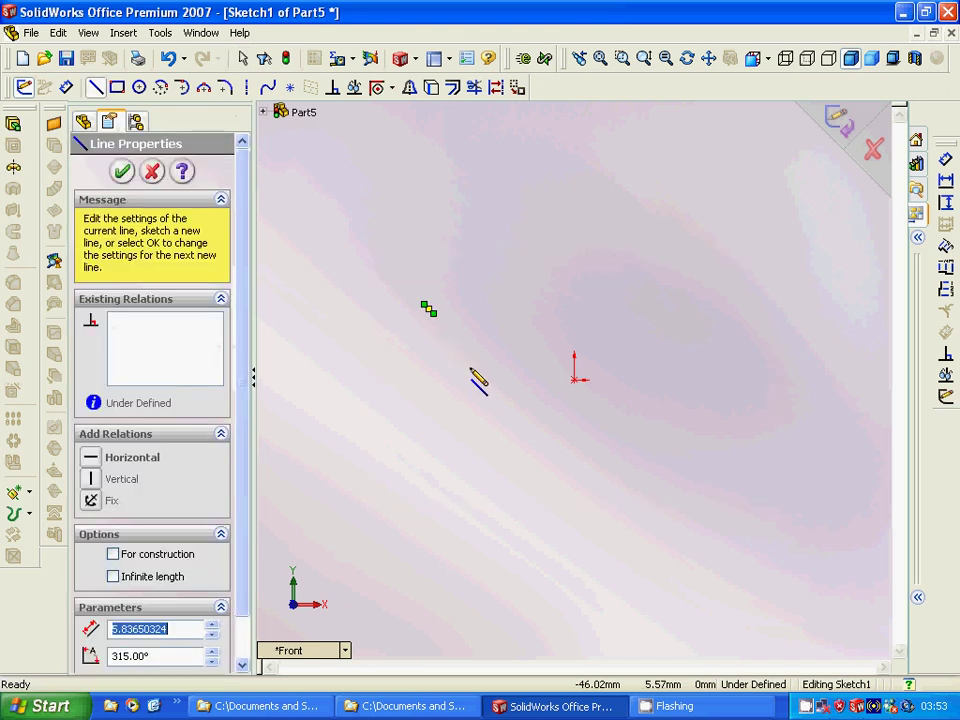
left_click(433, 314)
left_click(398, 349)
left_click(457, 418)
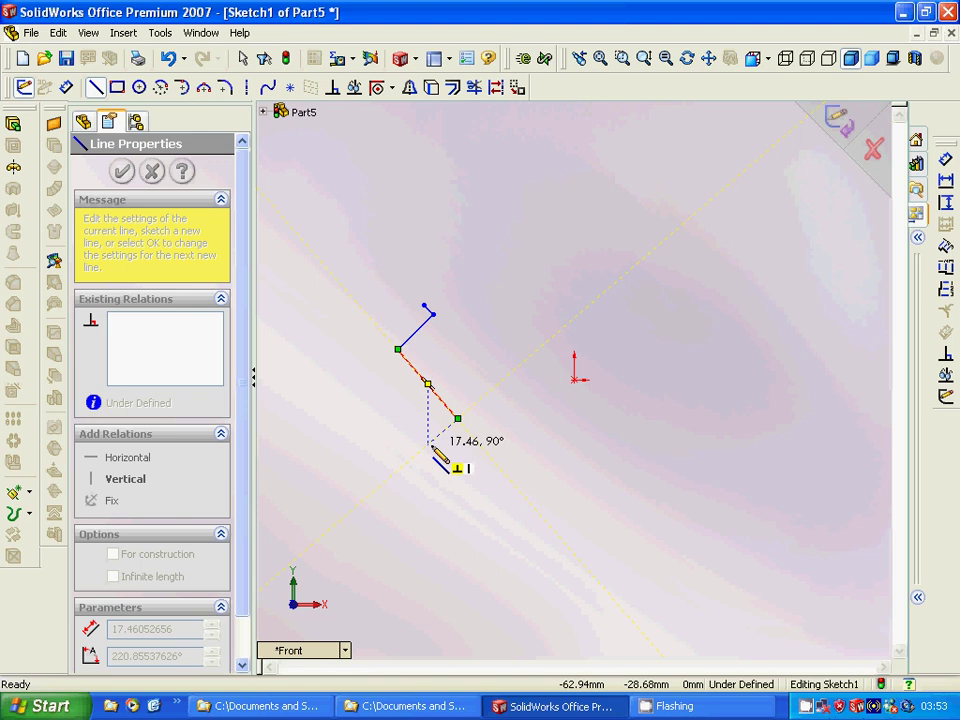
left_click(428, 444)
left_click(473, 498)
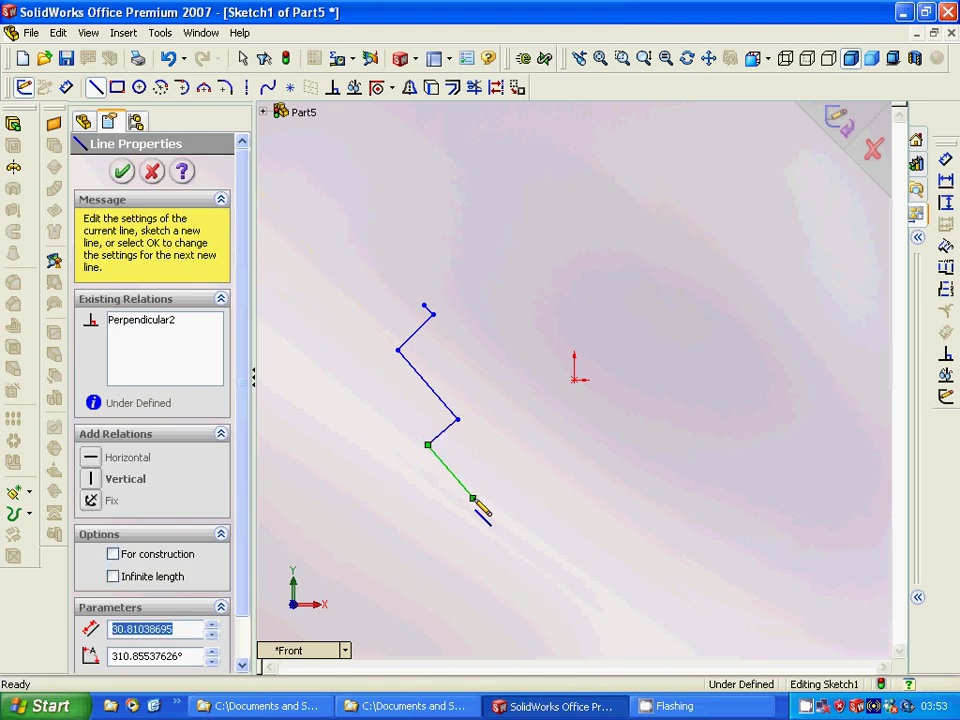
key("Escape")
left_click_drag(378, 283, 504, 532)
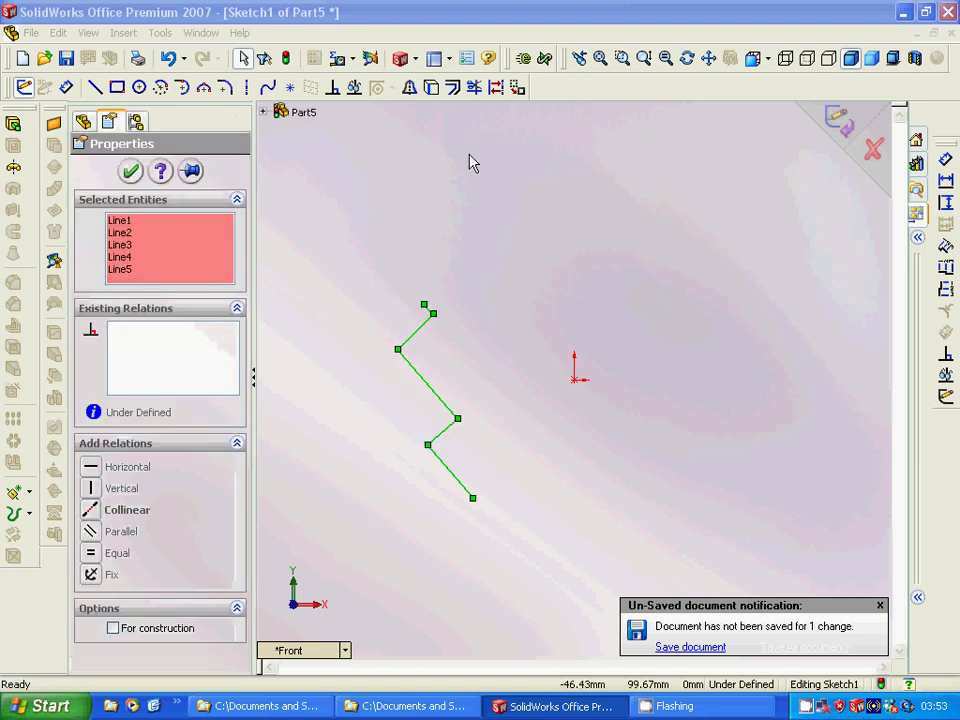
Offset the zigzag 20 mm to the right with Reverse checked
left_click(452, 86)
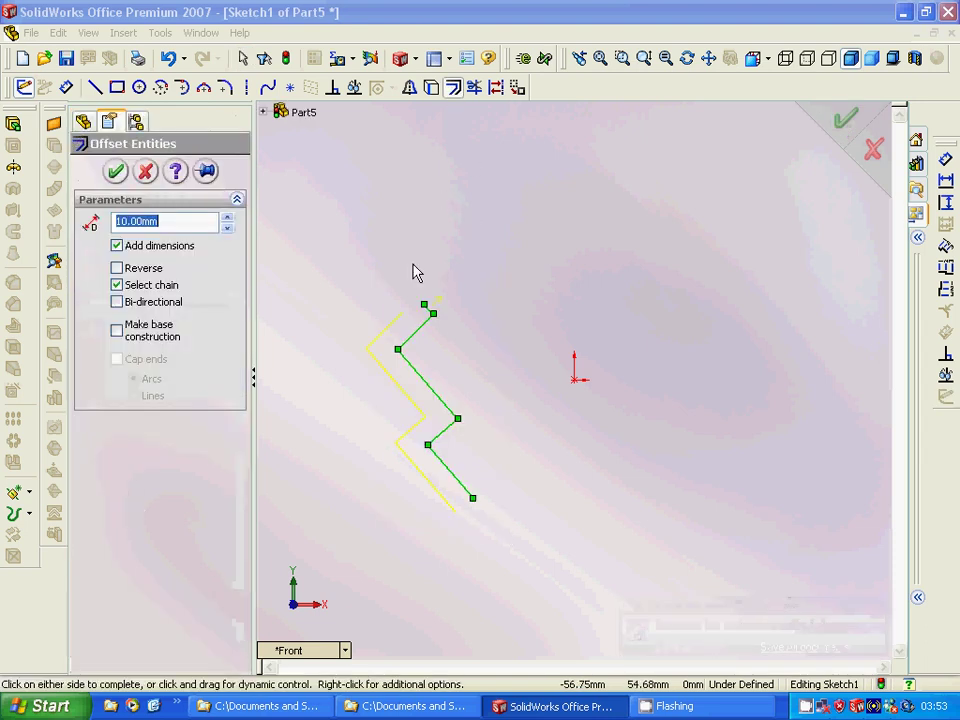
left_click(117, 268)
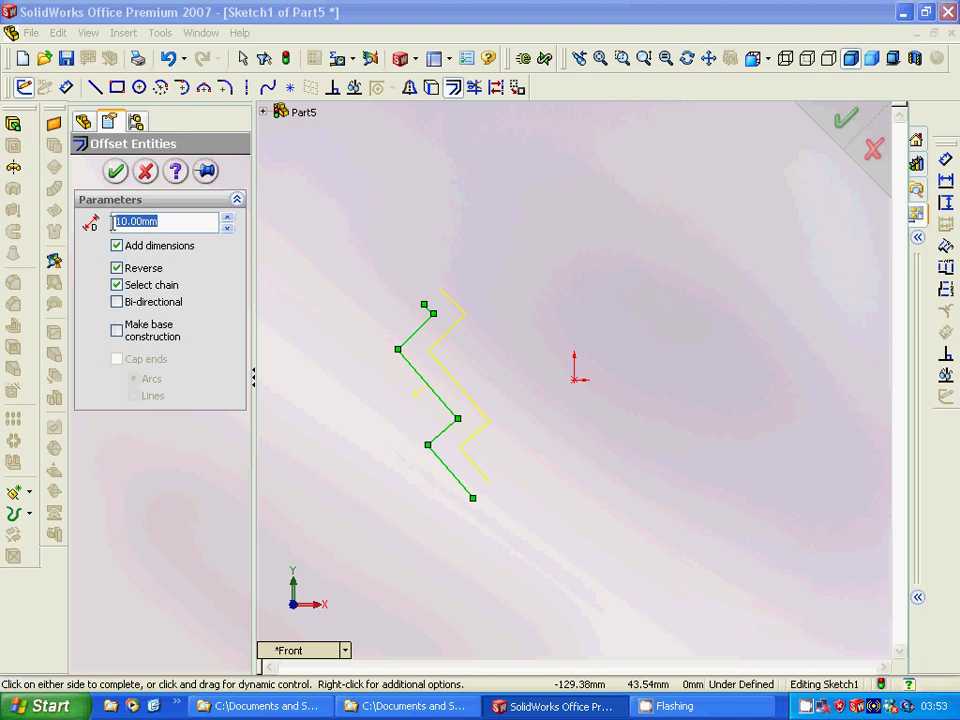
type("20")
key("Return")
left_click(116, 171)
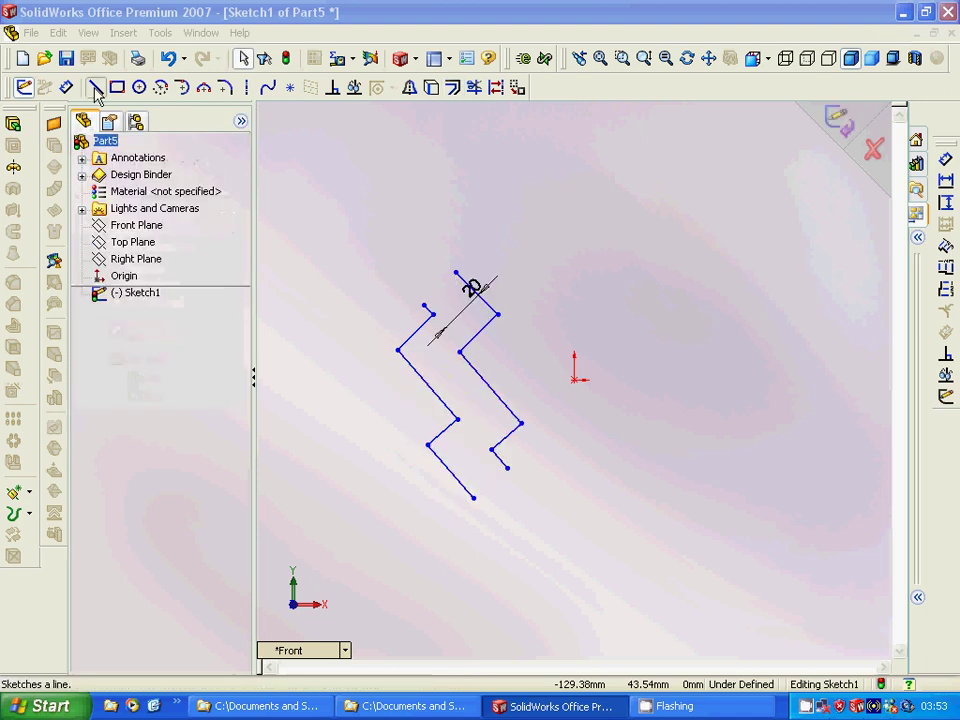
Join the top and bottom ends of both zigzags with lines into a closed outline
left_click(95, 87)
mouse_move(425, 303)
left_mouse_down()
mouse_move(467, 281)
mouse_move(456, 272)
left_mouse_up()
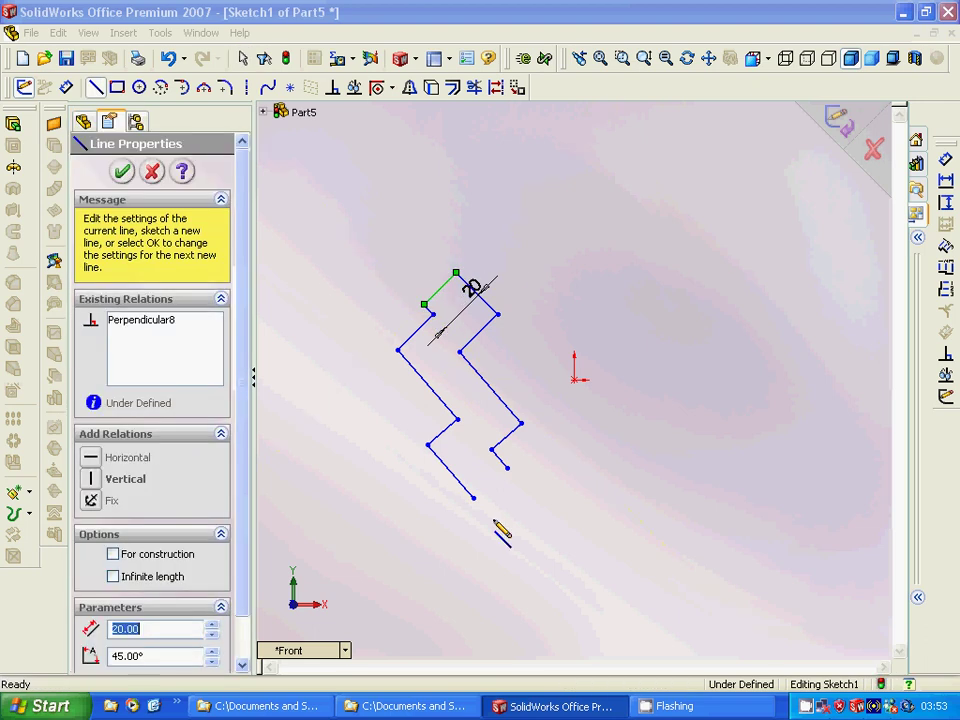
mouse_move(473, 497)
left_mouse_down()
mouse_move(505, 482)
mouse_move(507, 468)
left_mouse_up()
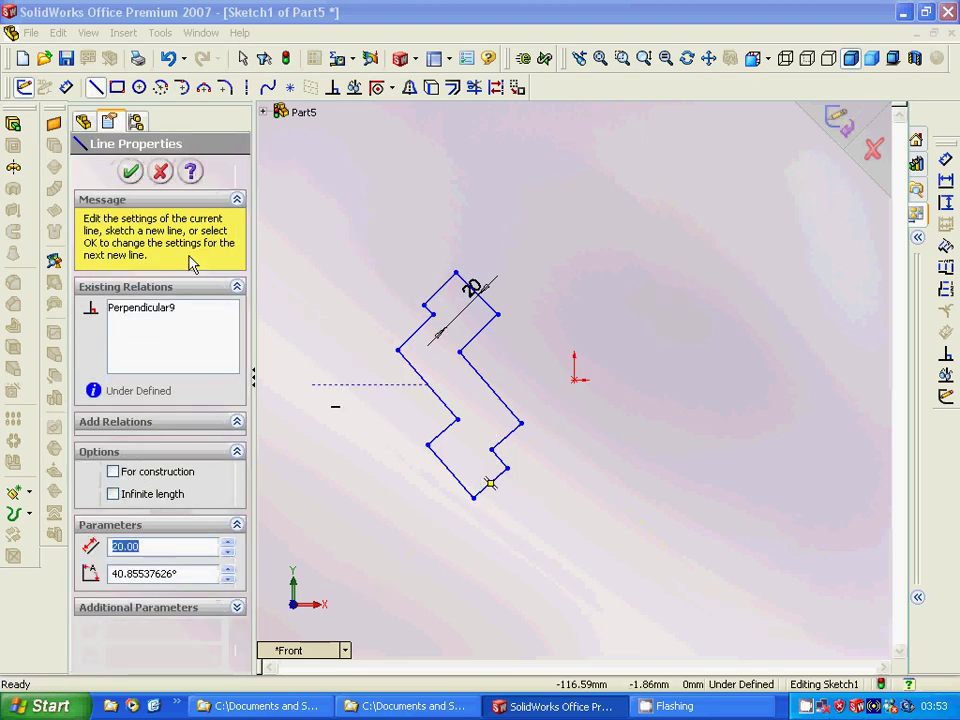
left_click(131, 171)
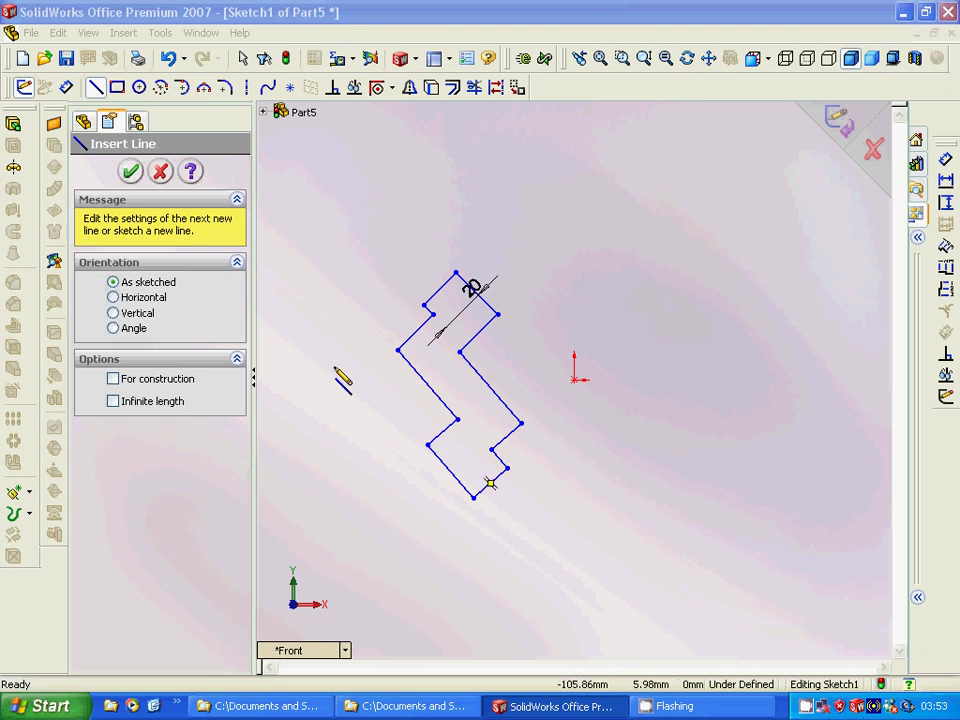
key("Escape")
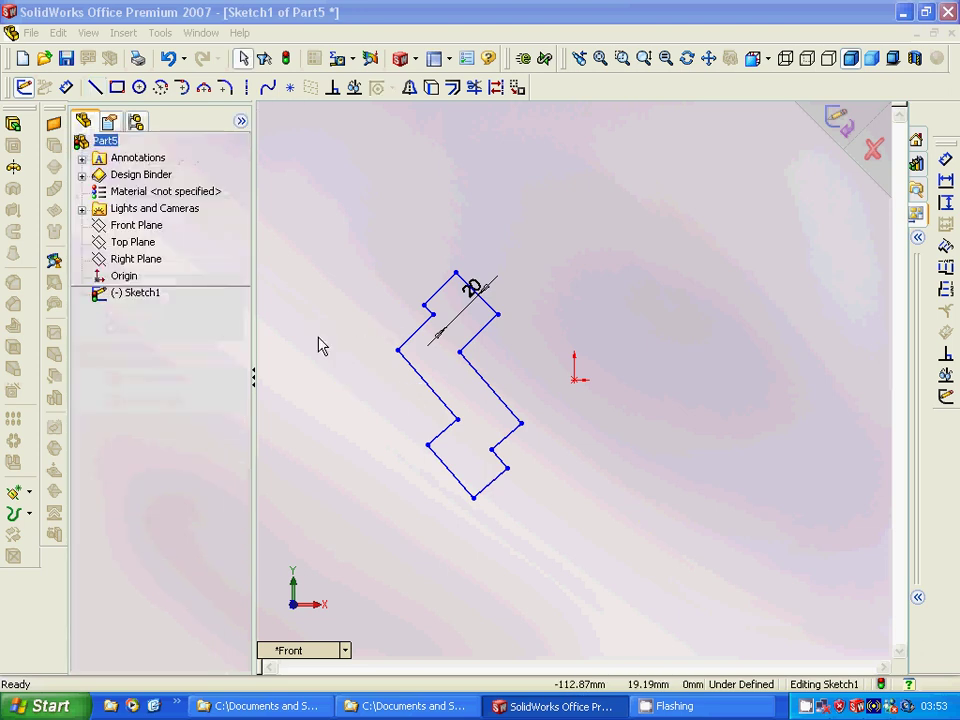
Draw a vertical centerline upward from the origin
left_click(247, 87)
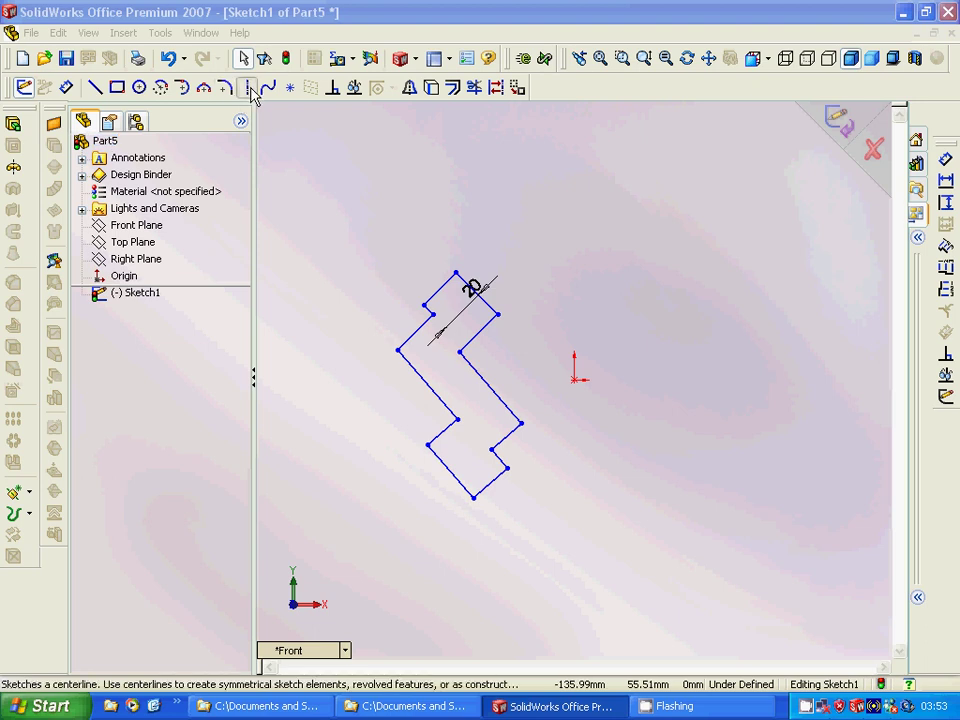
left_click(574, 380)
left_click(576, 386)
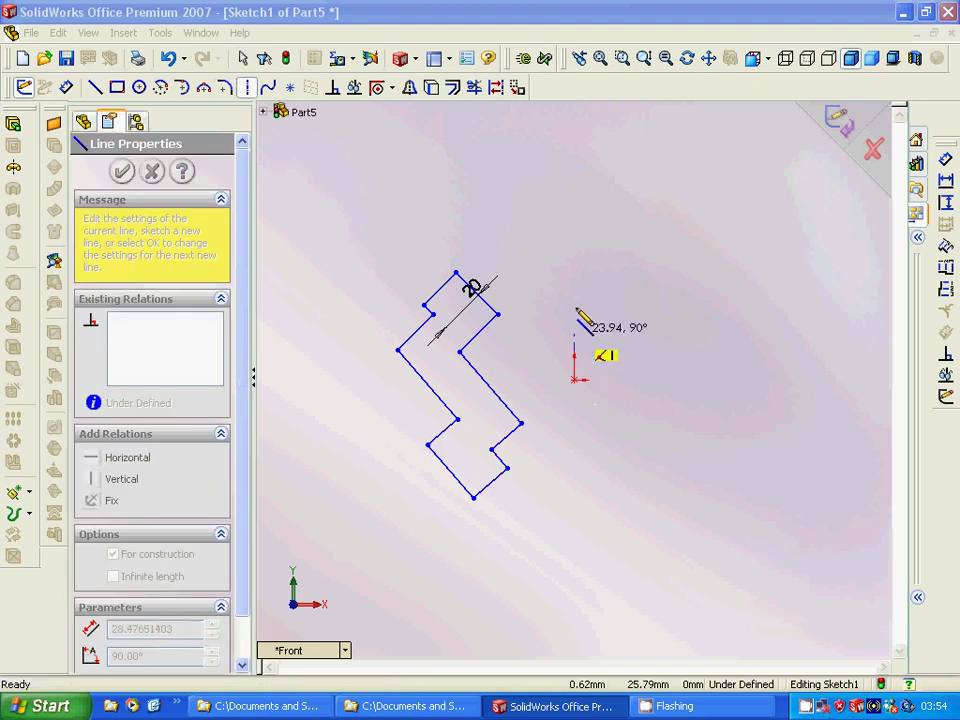
left_click(574, 210)
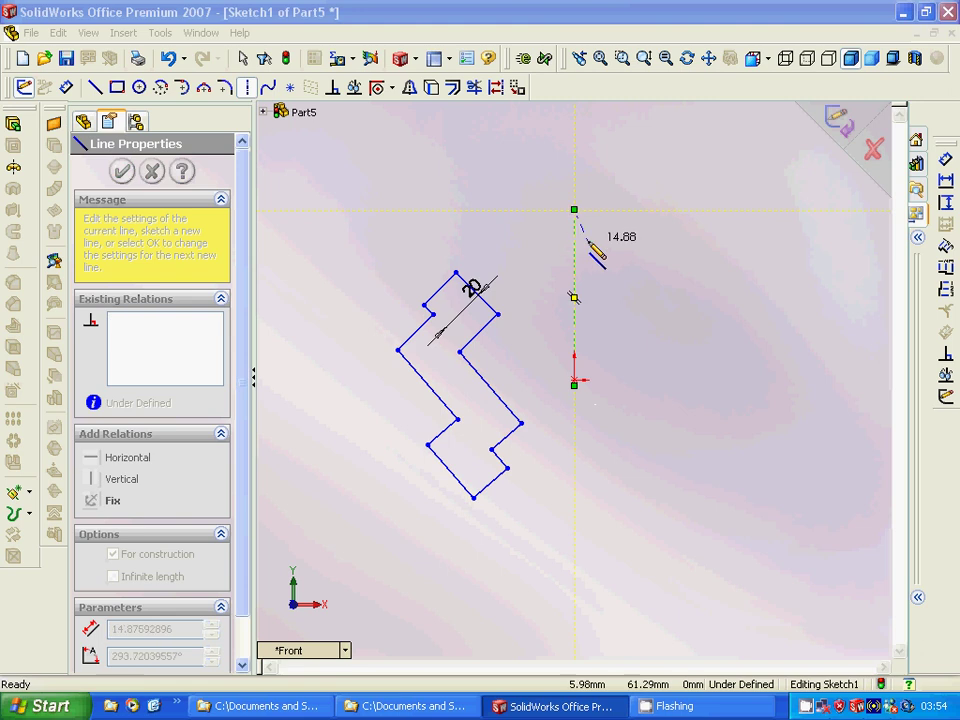
key("Escape")
key("Escape")
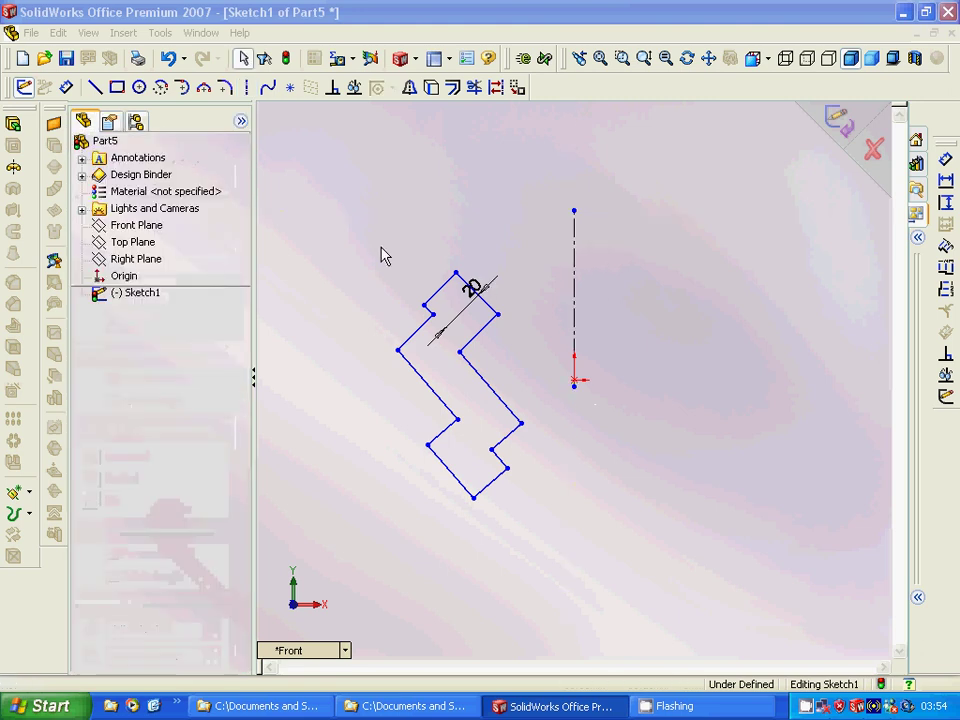
Mirror the closed zigzag outline about the vertical centerline
left_click_drag(381, 248, 540, 536)
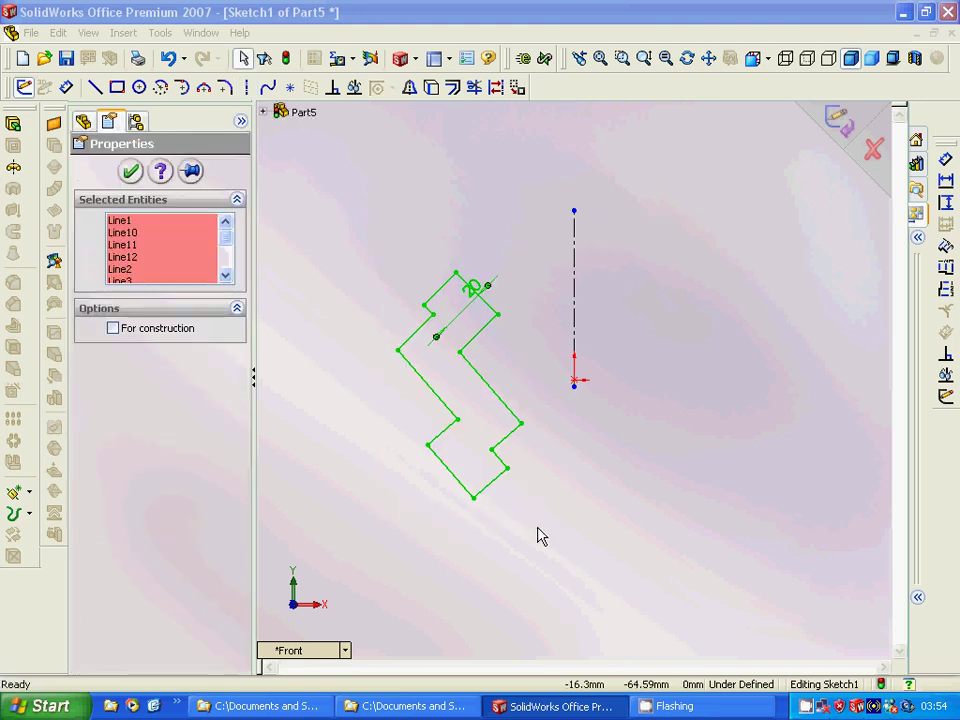
left_click(472, 87)
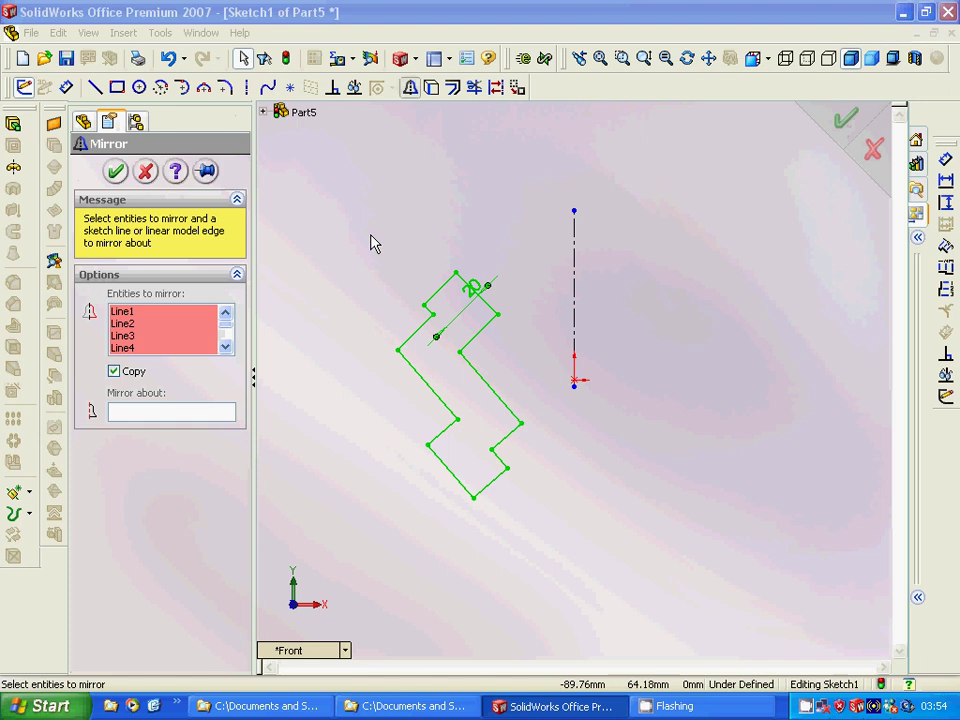
left_click(190, 415)
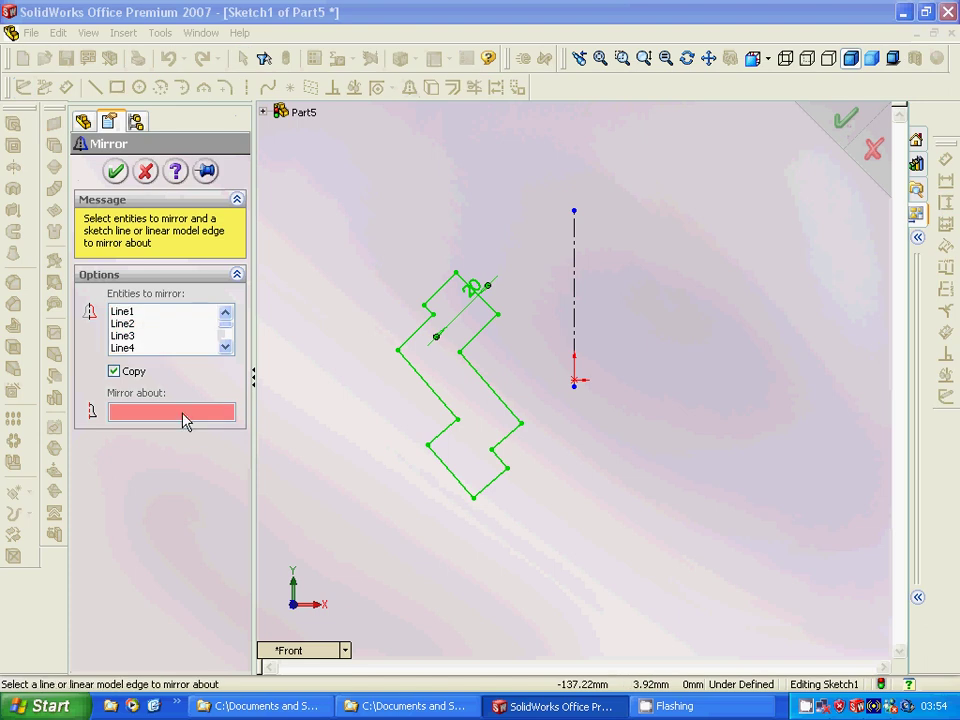
left_click(575, 340)
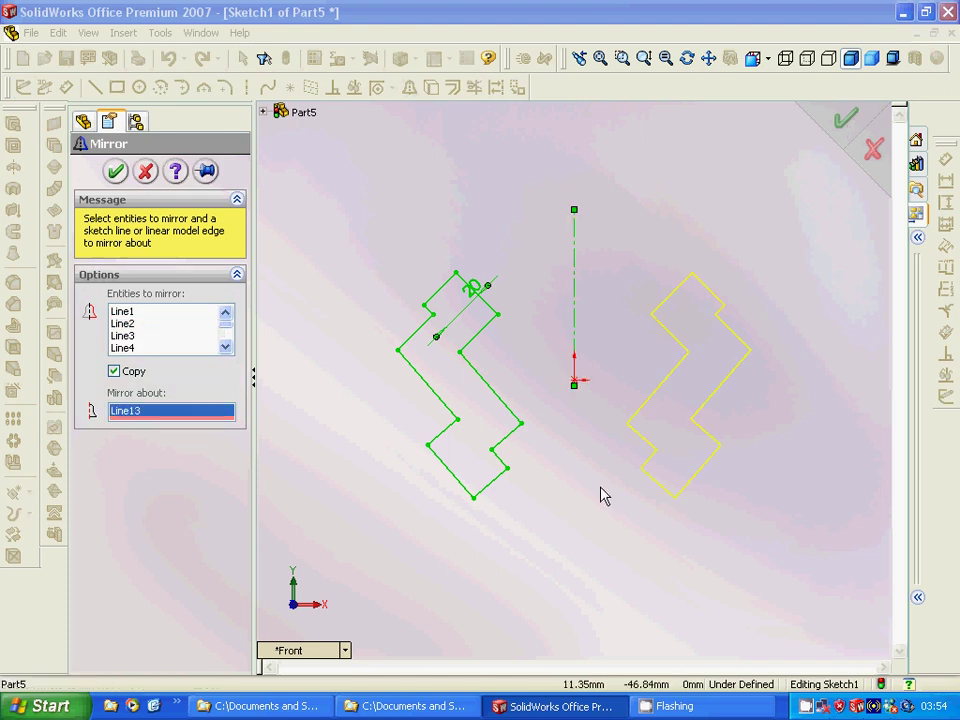
left_click(116, 171)
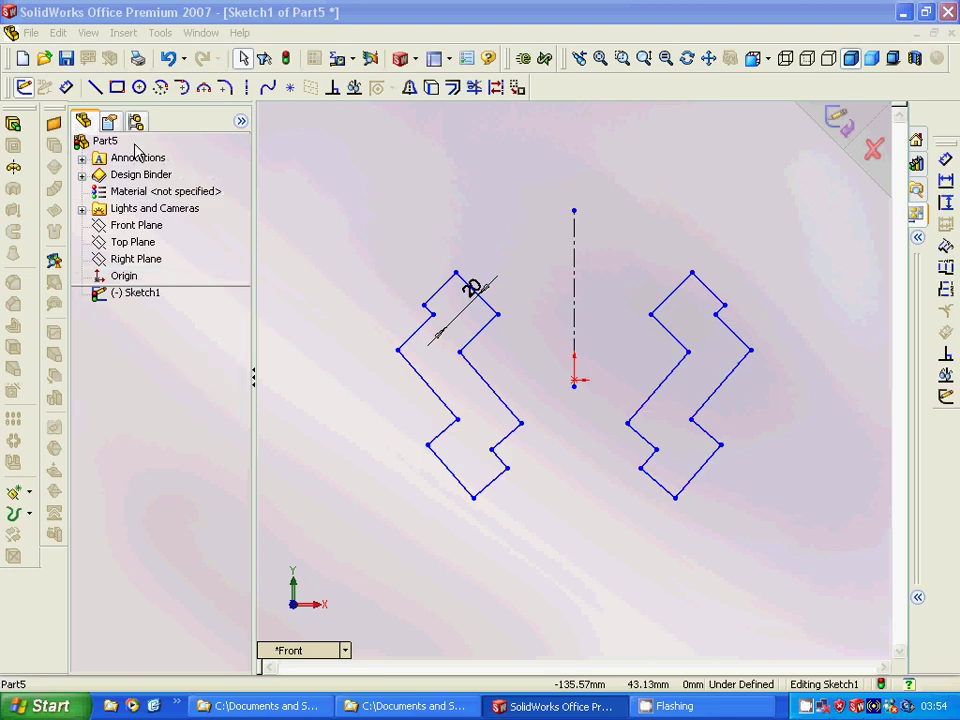
Add a short angled construction line beside the right-hand zigzag
left_click(255, 89)
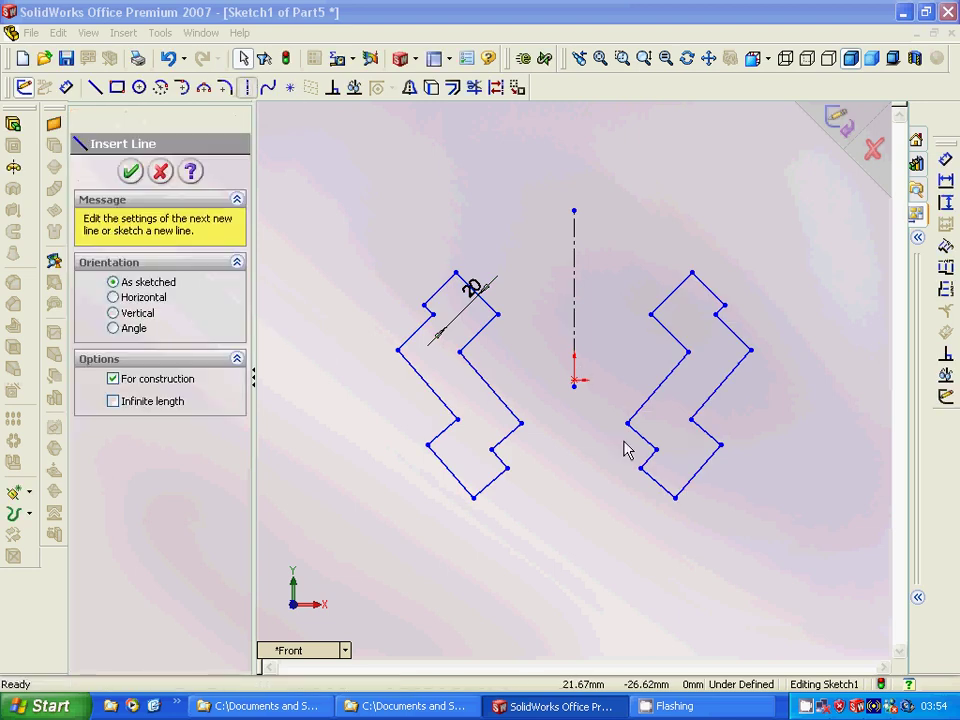
left_click(814, 421)
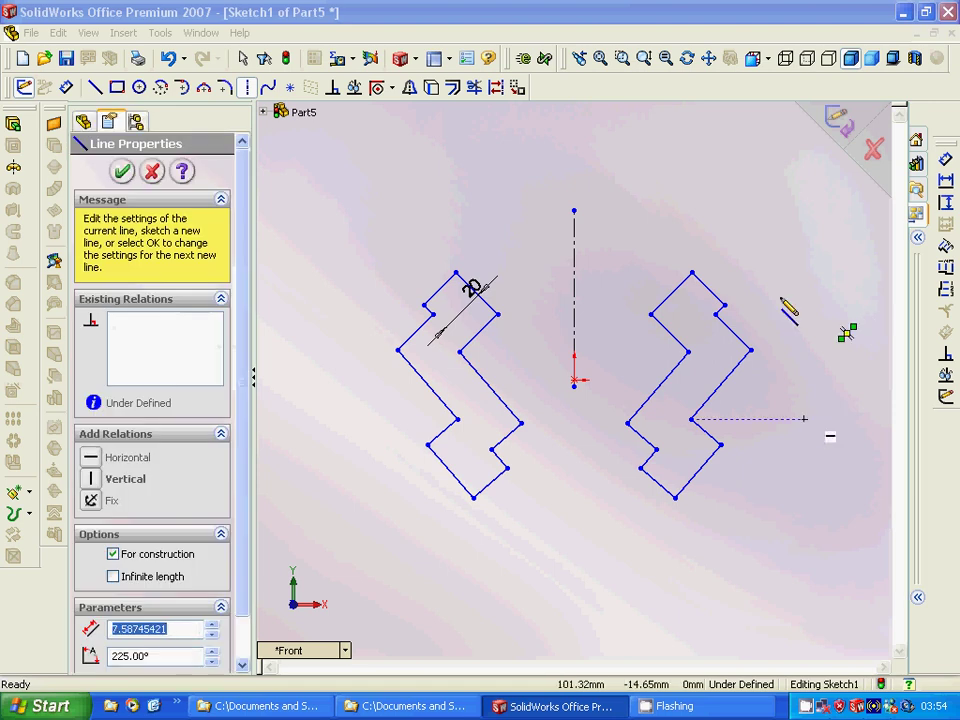
left_click(121, 173)
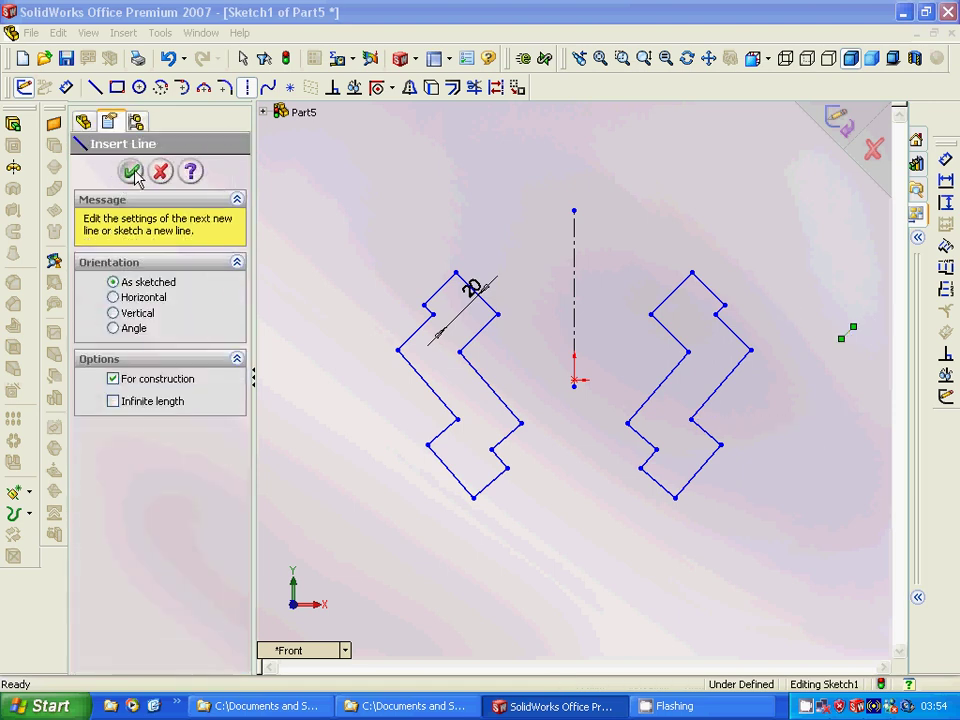
left_click(130, 172)
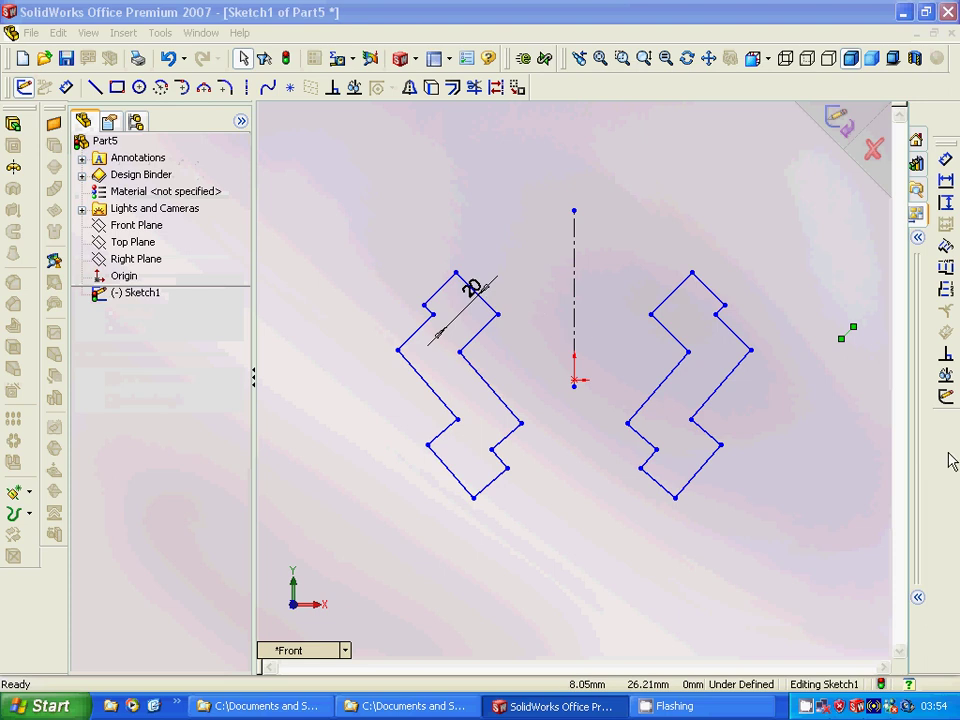
left_click(724, 474)
Mirror the right-hand zigzag outline about that short line
mouse_move(626, 222)
left_mouse_down()
mouse_move(776, 468)
mouse_move(775, 519)
left_mouse_up()
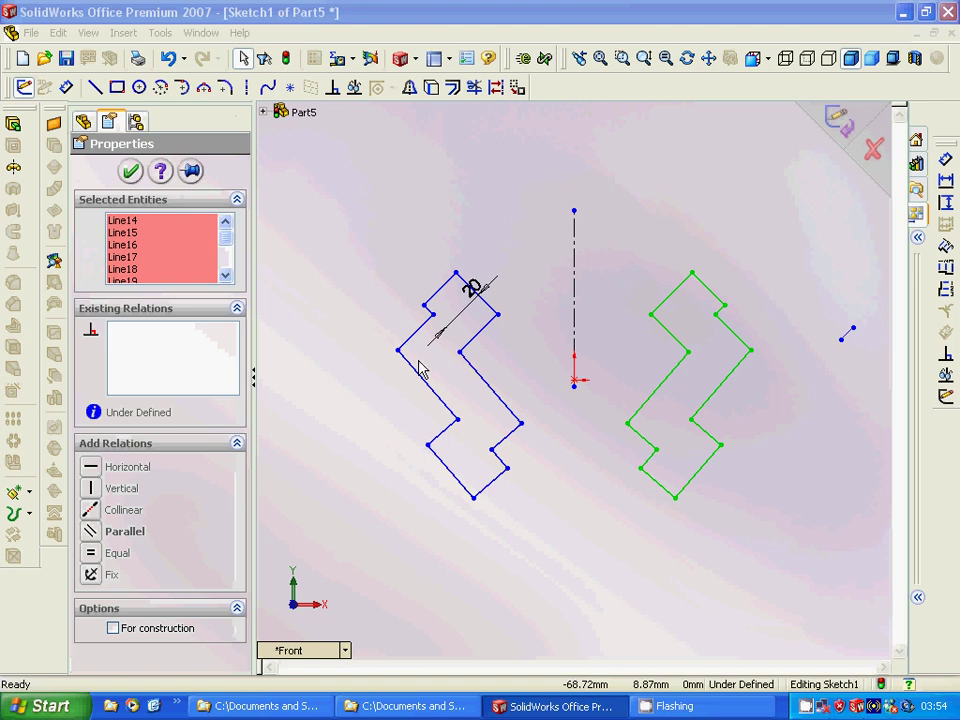
left_click(409, 88)
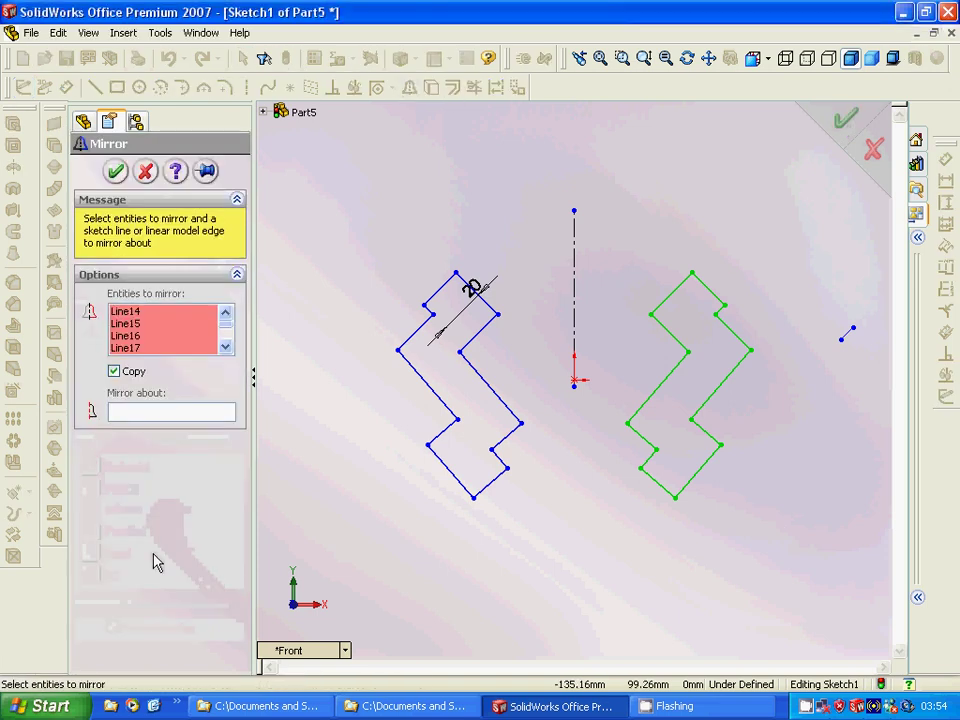
left_click(165, 414)
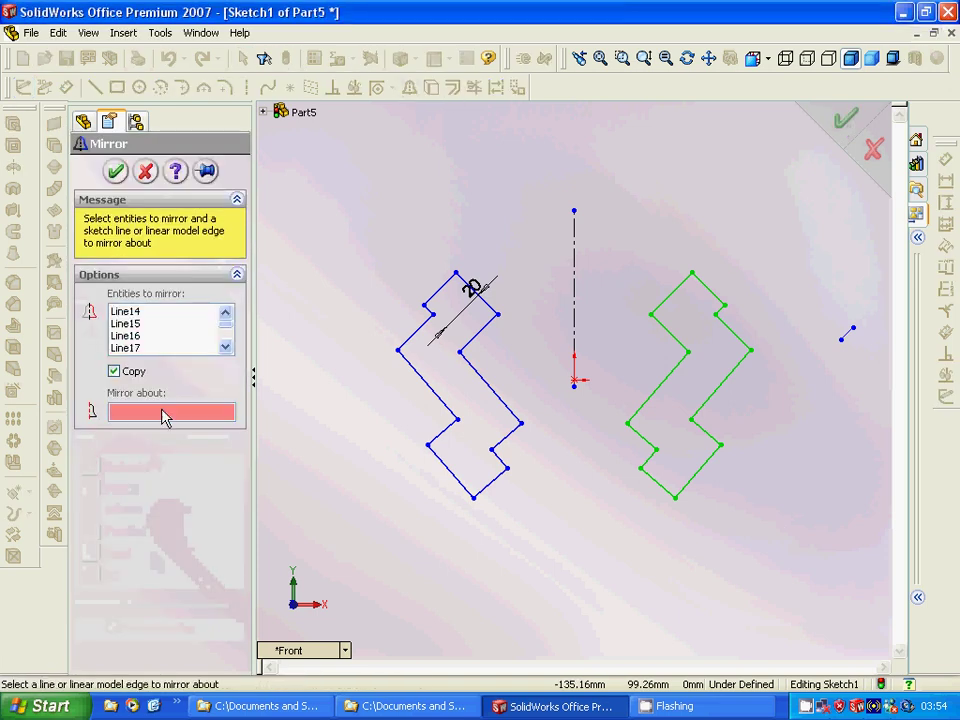
left_click(847, 333)
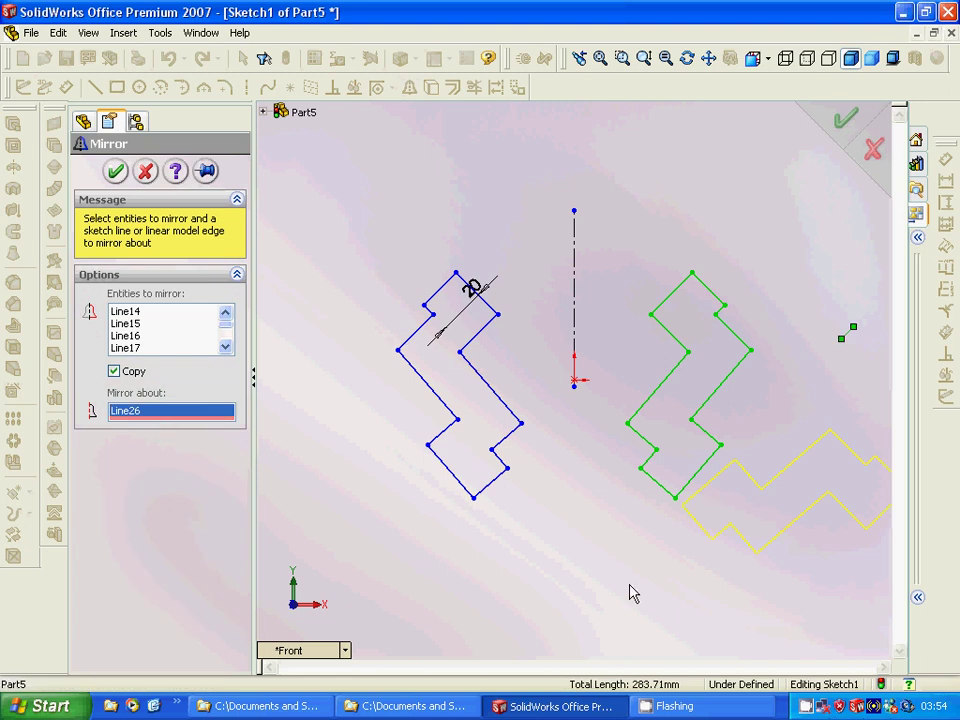
left_click(116, 171)
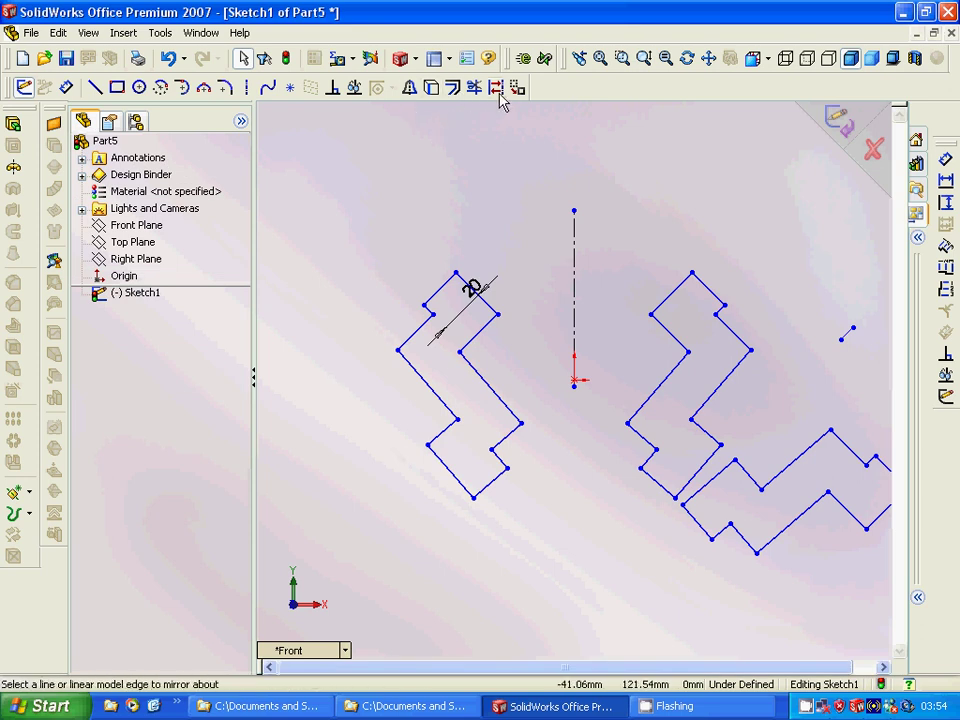
Open Tools > Sketch Tools > Scale, with Copy on, factor 1 and one copy
left_click(161, 33)
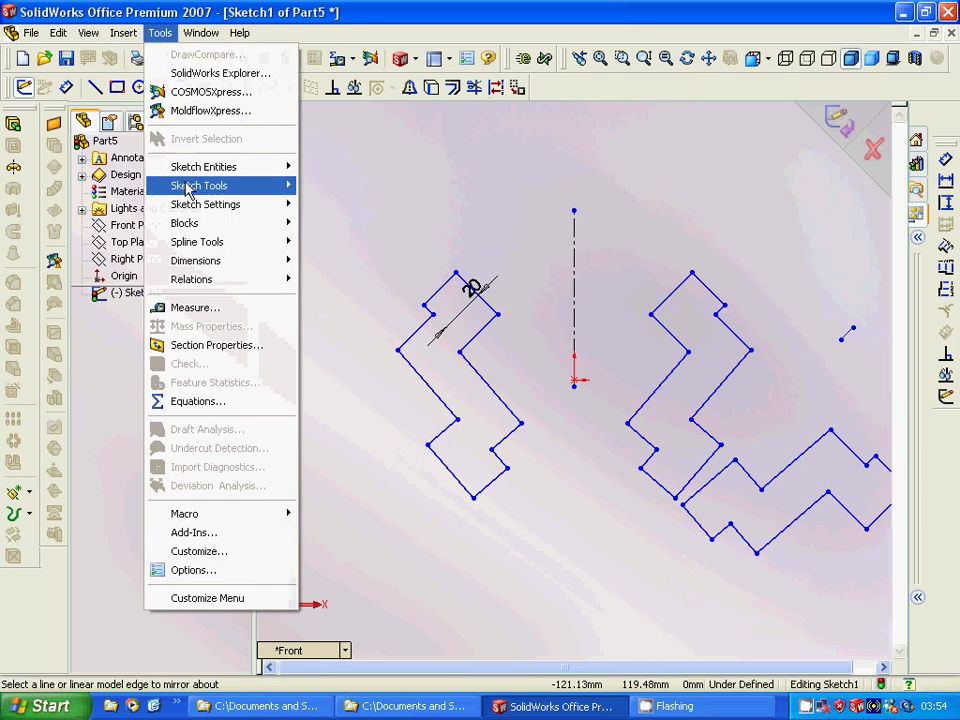
mouse_move(190, 190)
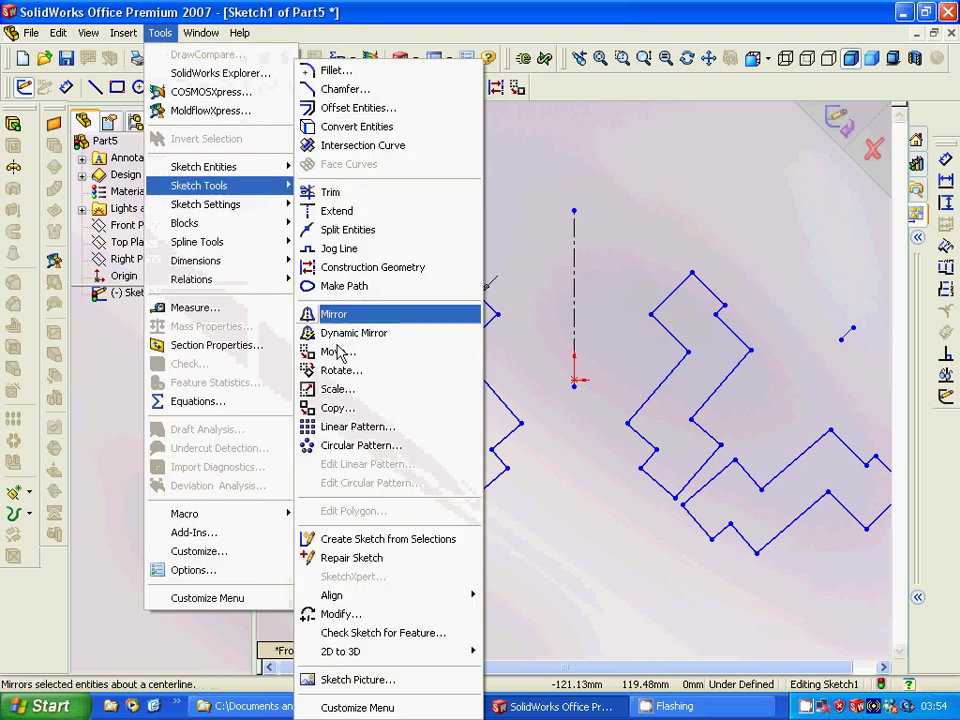
left_click(339, 390)
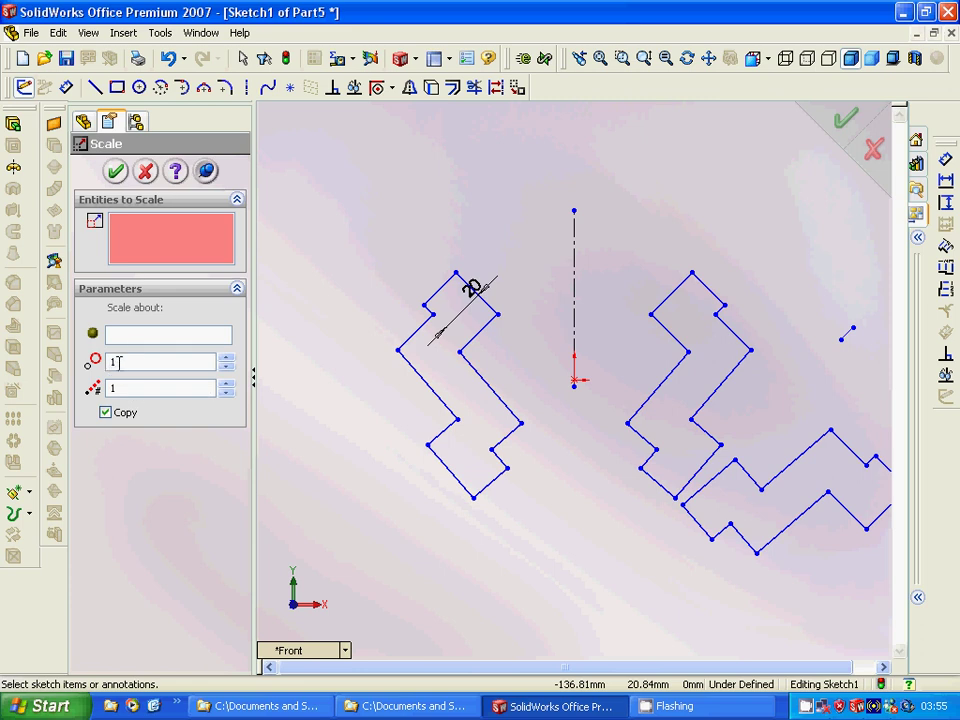
Set the scale point to the left zigzag's bottom vertex and raise the factor toward 2
left_click(131, 337)
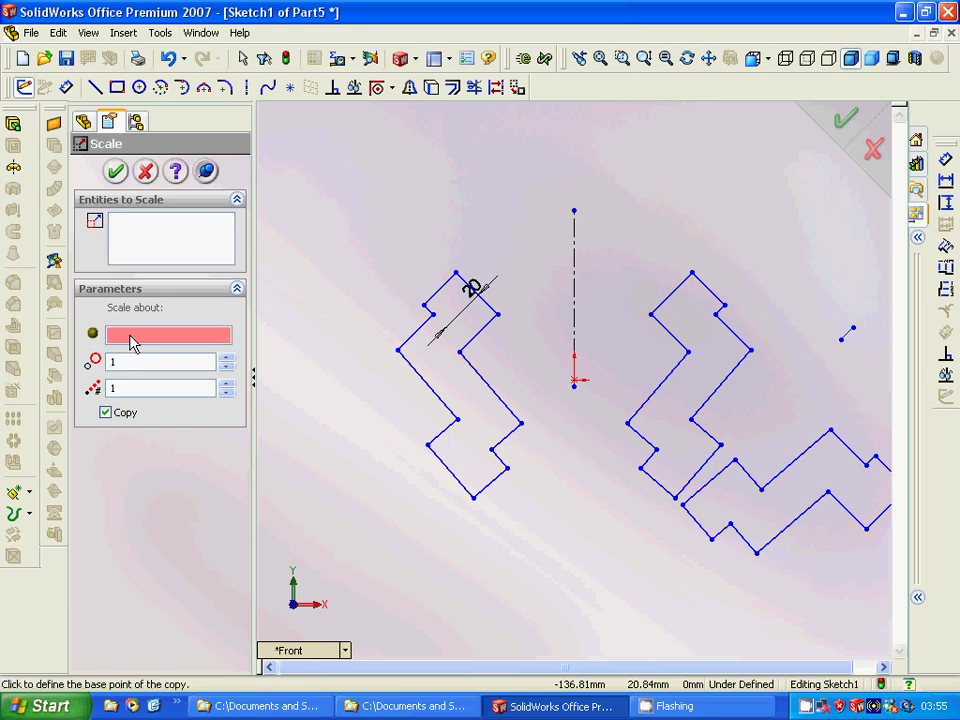
left_click(473, 497)
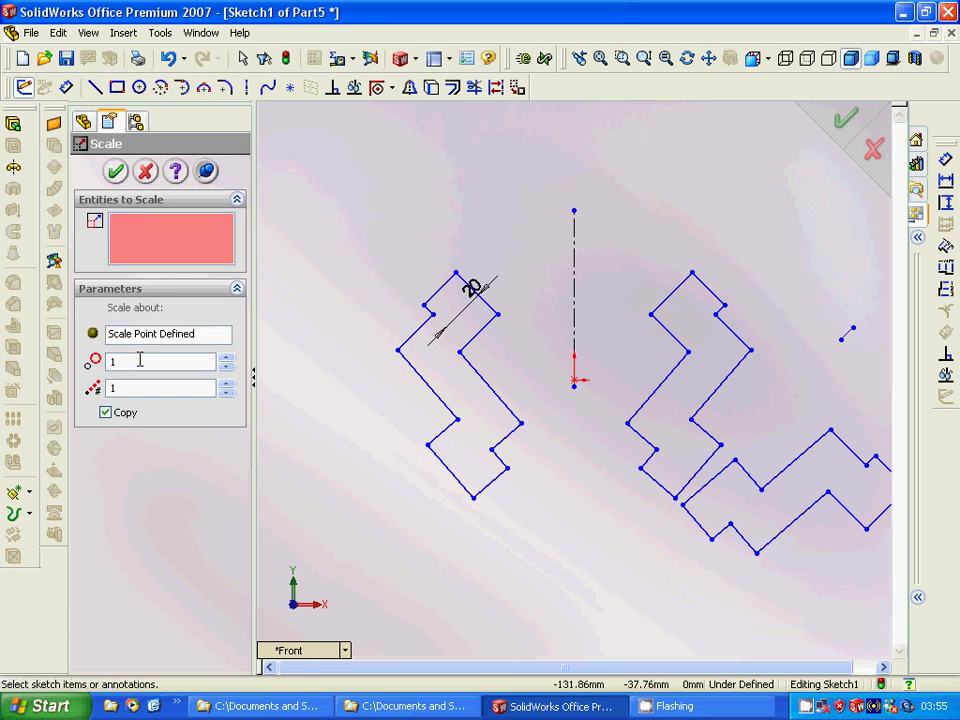
left_click(228, 358)
left_click(228, 359)
left_click(228, 360)
Select all twelve lines of the left zigzag outline and create the scaled copy
left_click(491, 484)
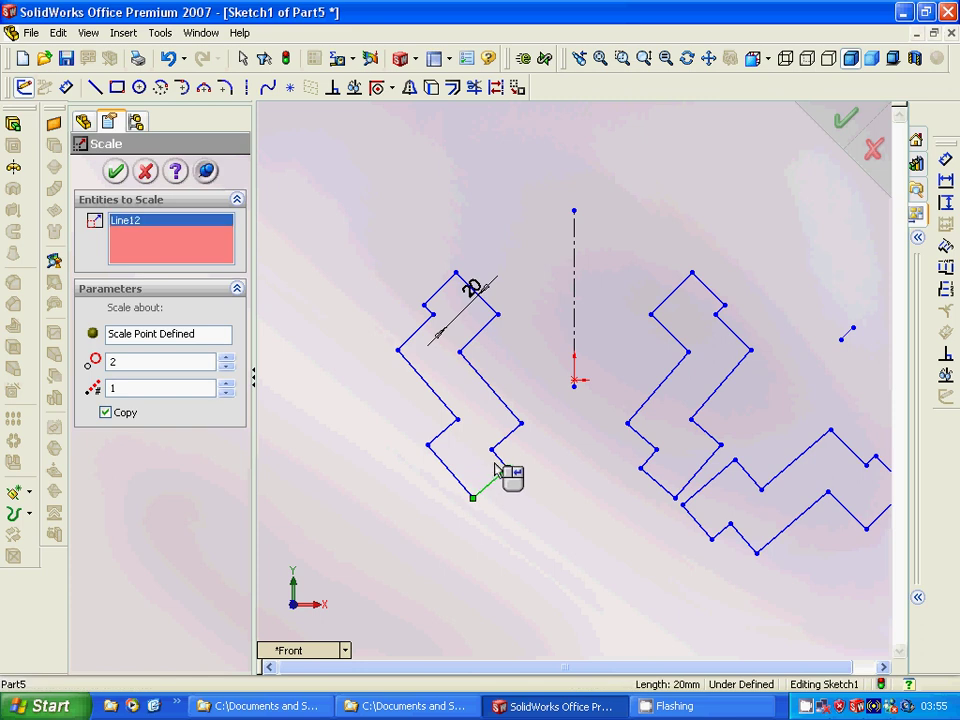
left_click(505, 462)
left_click(514, 430)
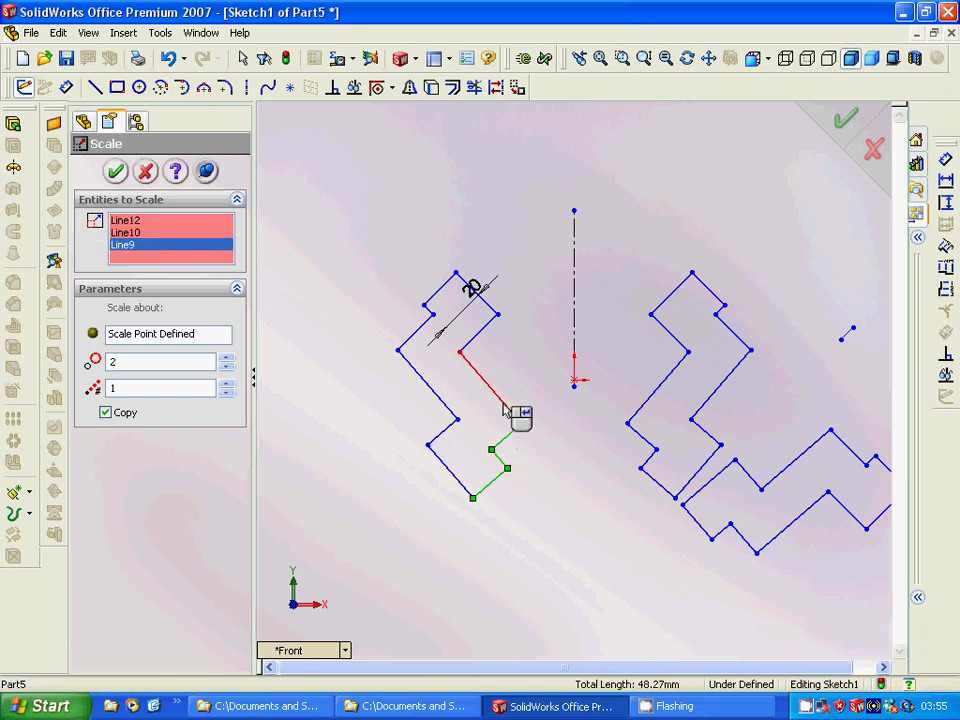
left_click(500, 398)
left_click(492, 323)
left_click(465, 287)
left_click(431, 303)
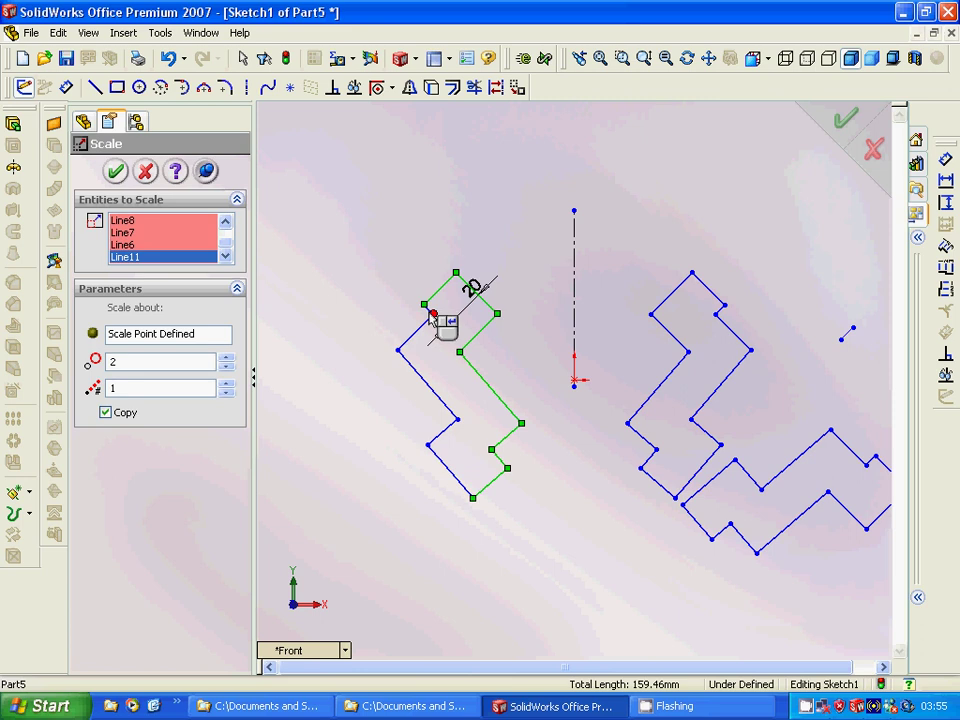
left_click(429, 309)
left_click(421, 328)
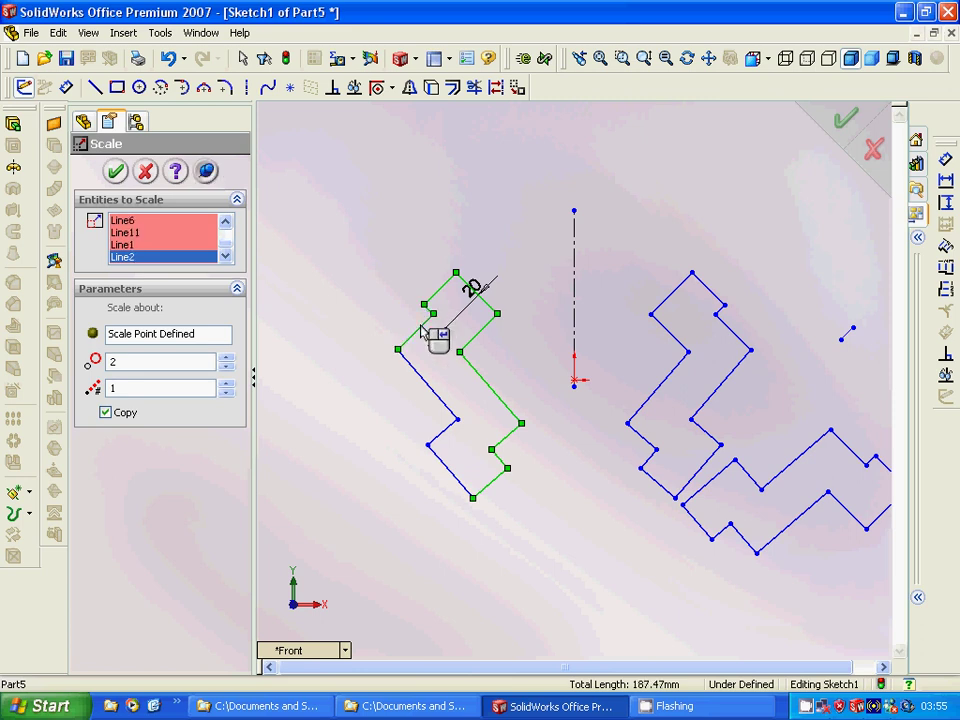
left_click(431, 386)
left_click(442, 433)
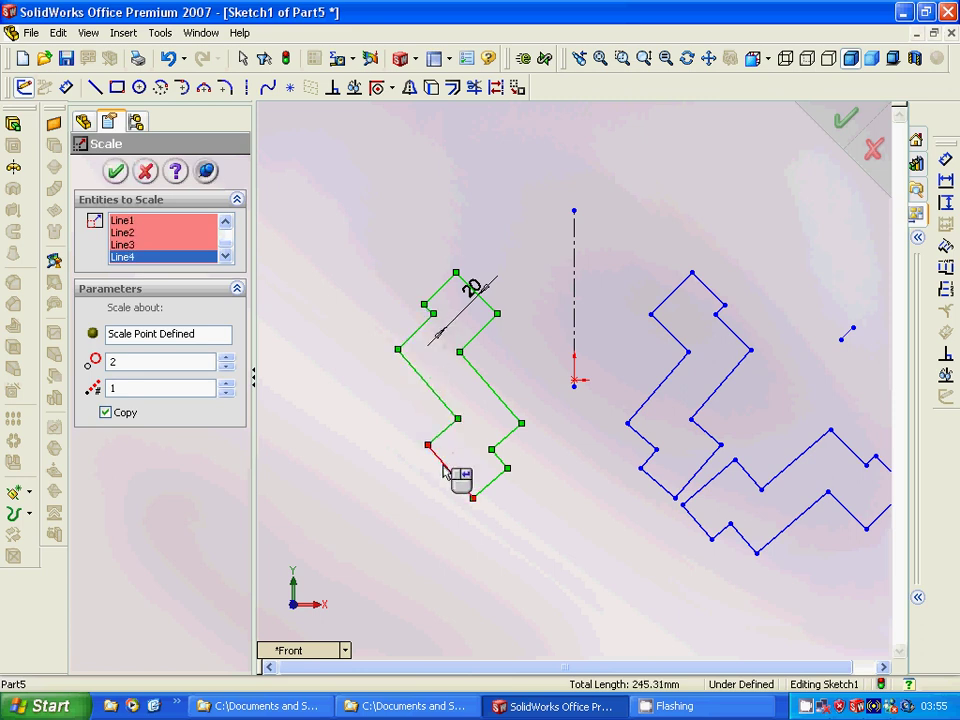
left_click(455, 470)
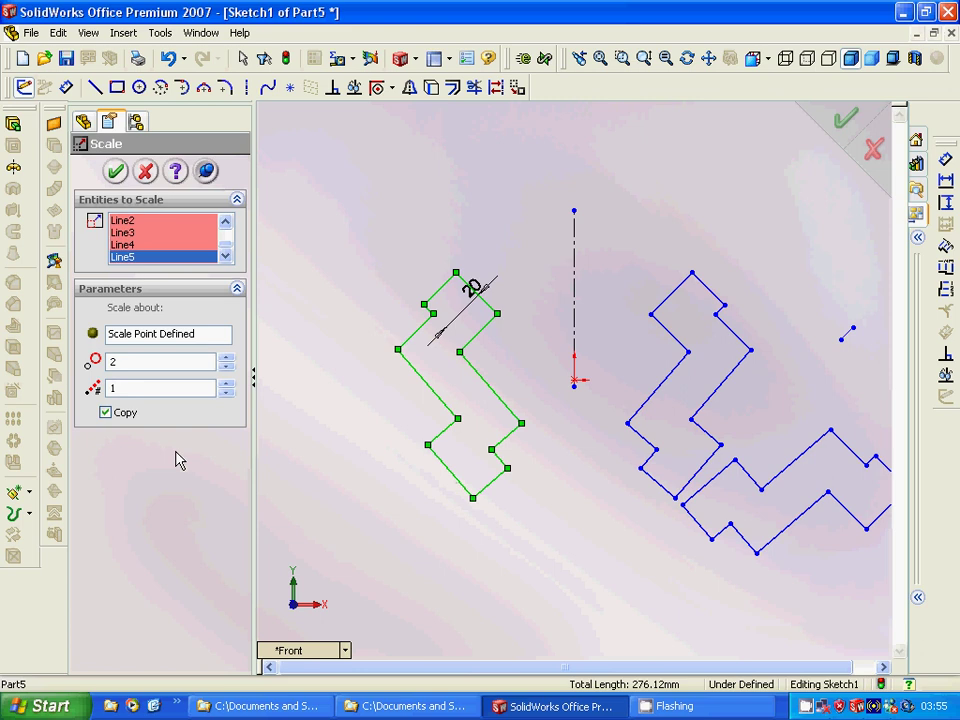
left_click(118, 175)
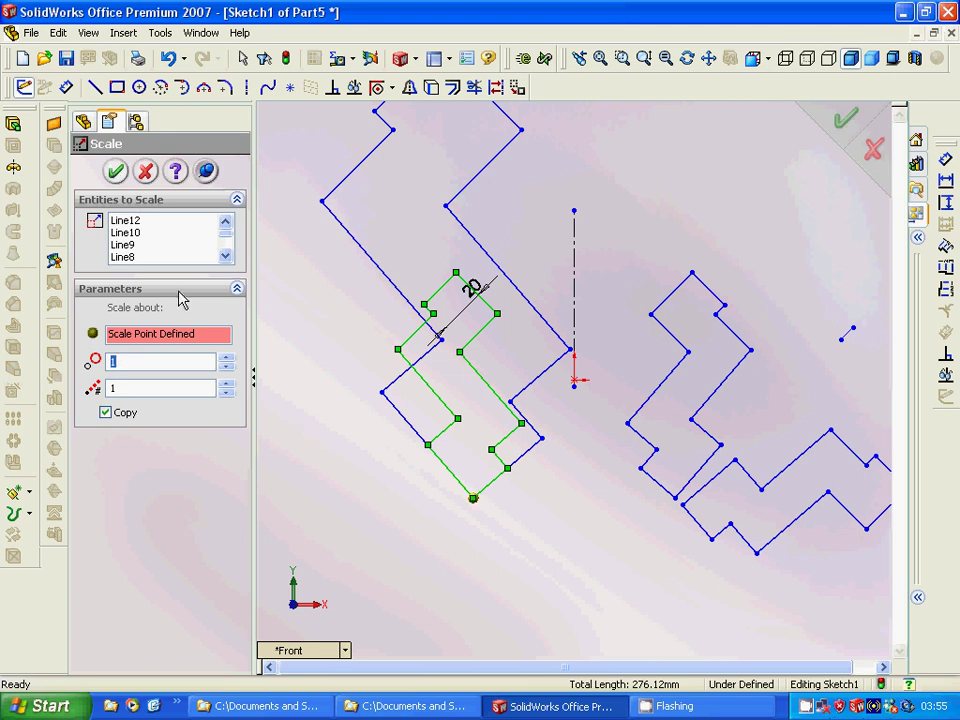
key("Escape")
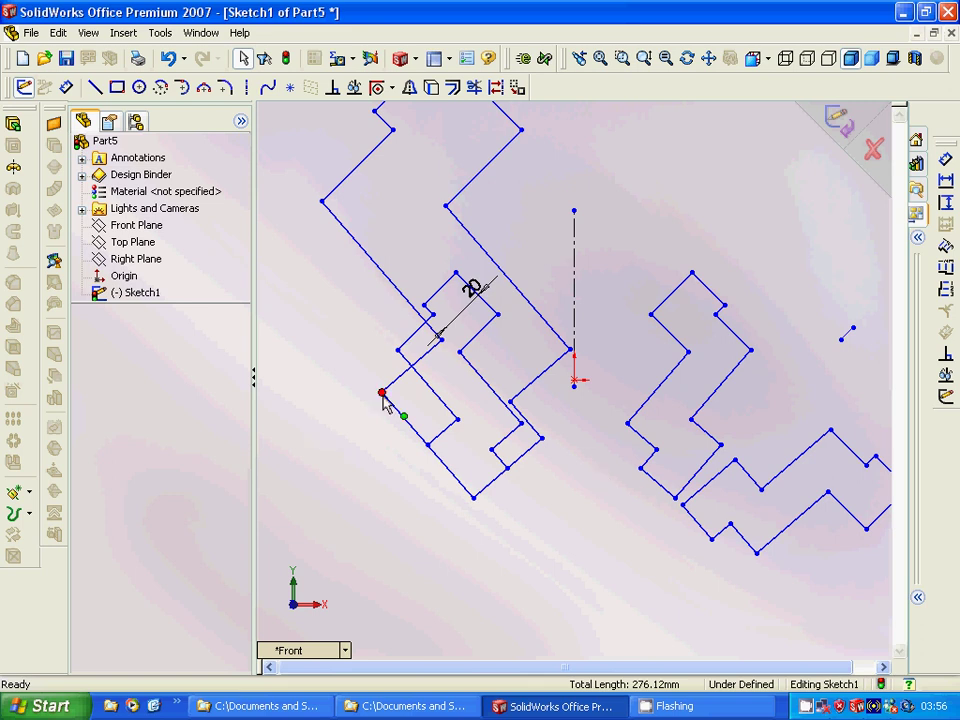
Reopen Scale, base it on the right zigzag's bottom vertex, and lower the factor to 0.5
left_click(160, 32)
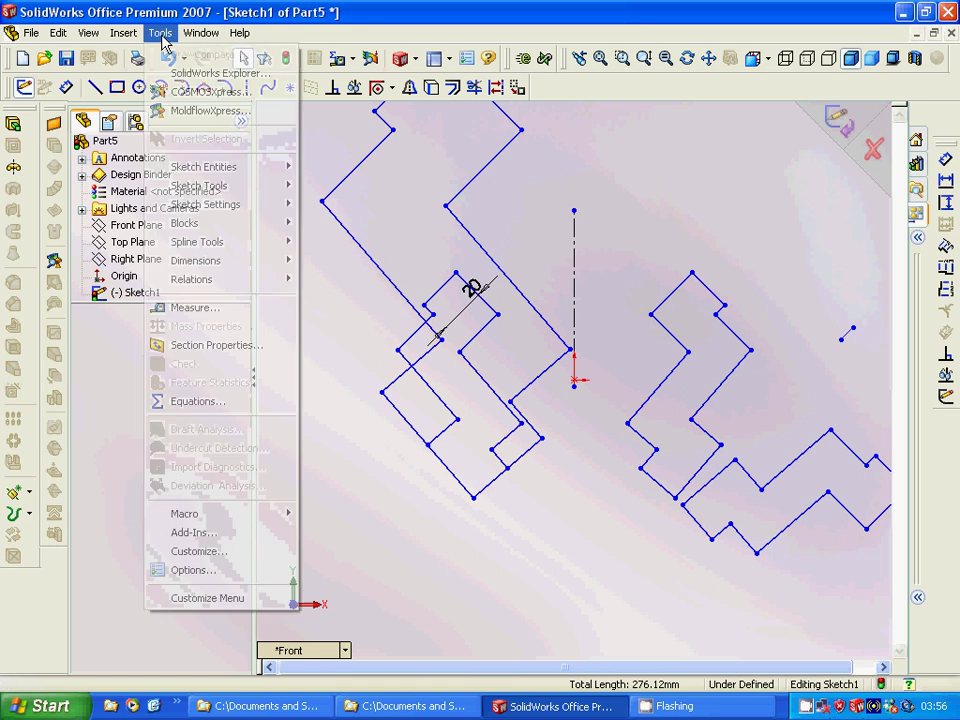
mouse_move(195, 186)
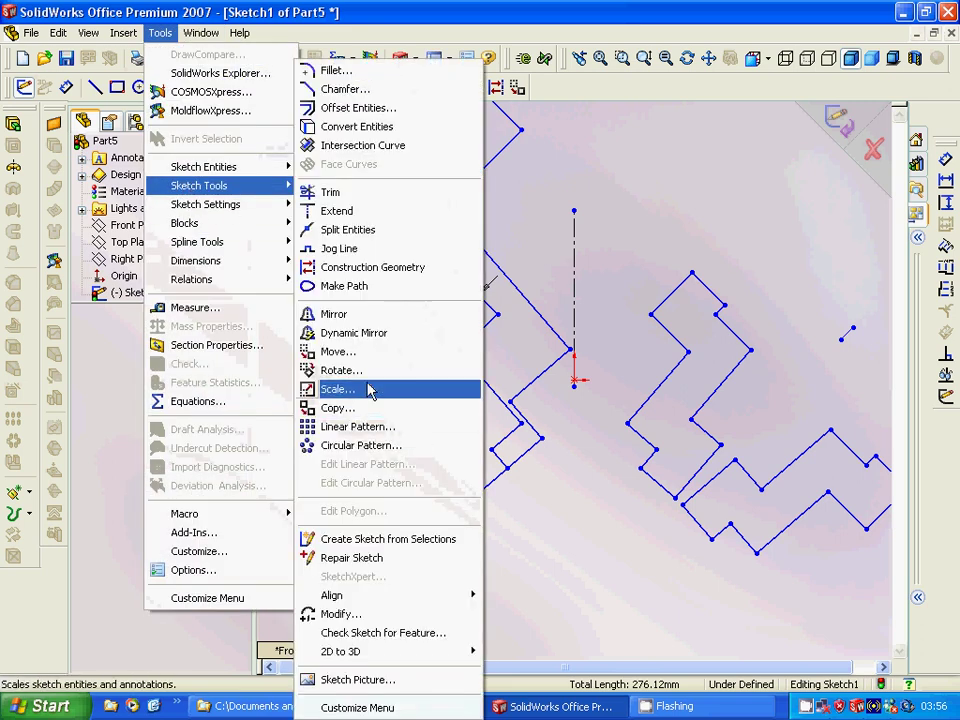
left_click(362, 390)
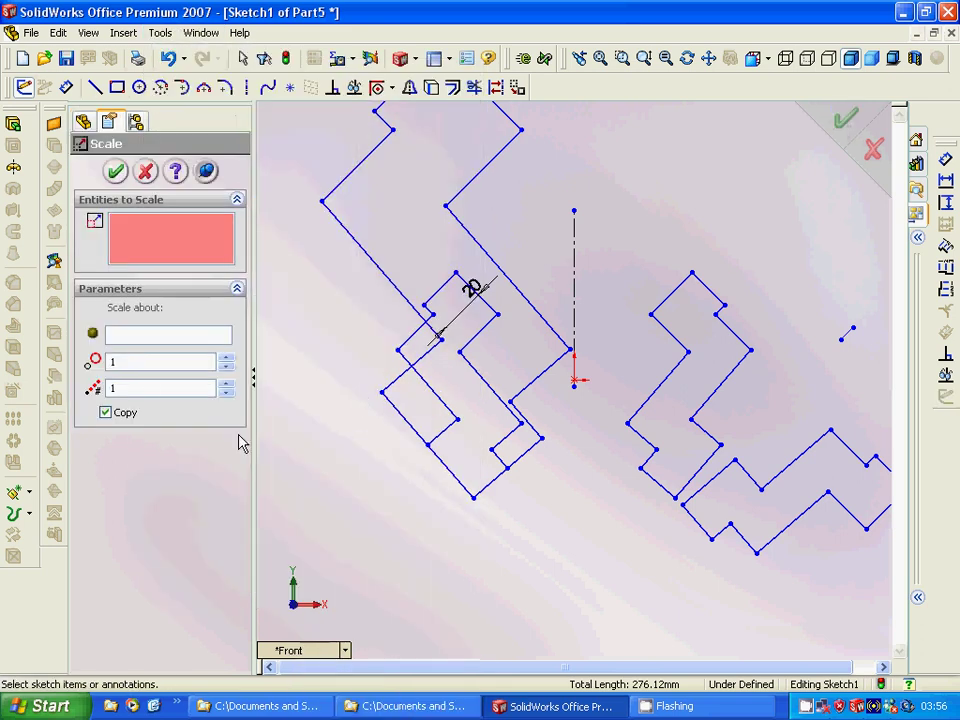
left_click(142, 337)
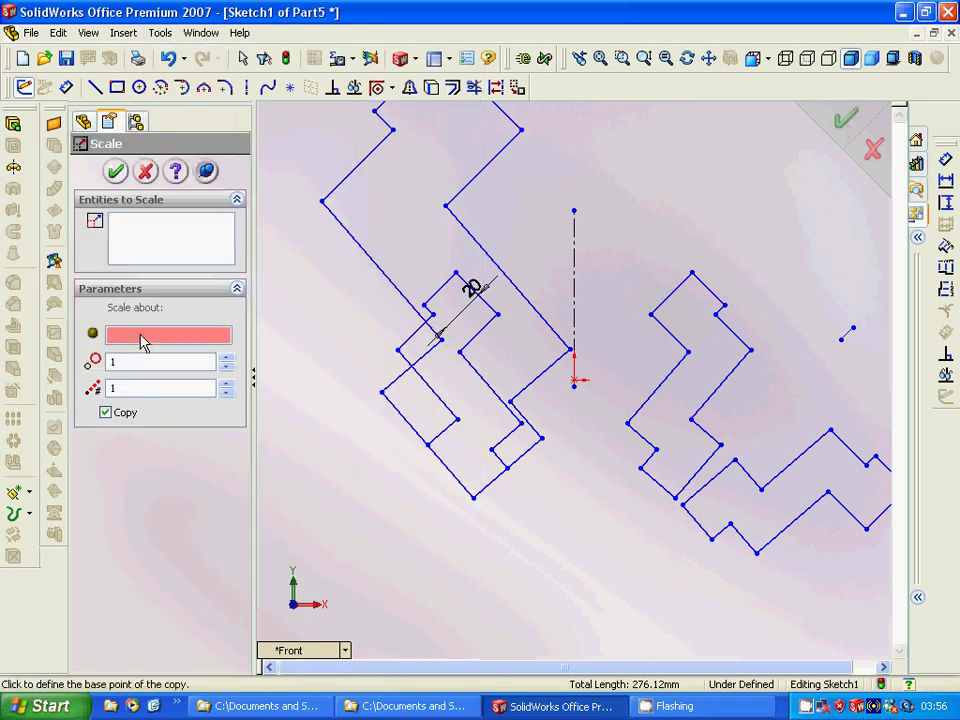
left_click(676, 499)
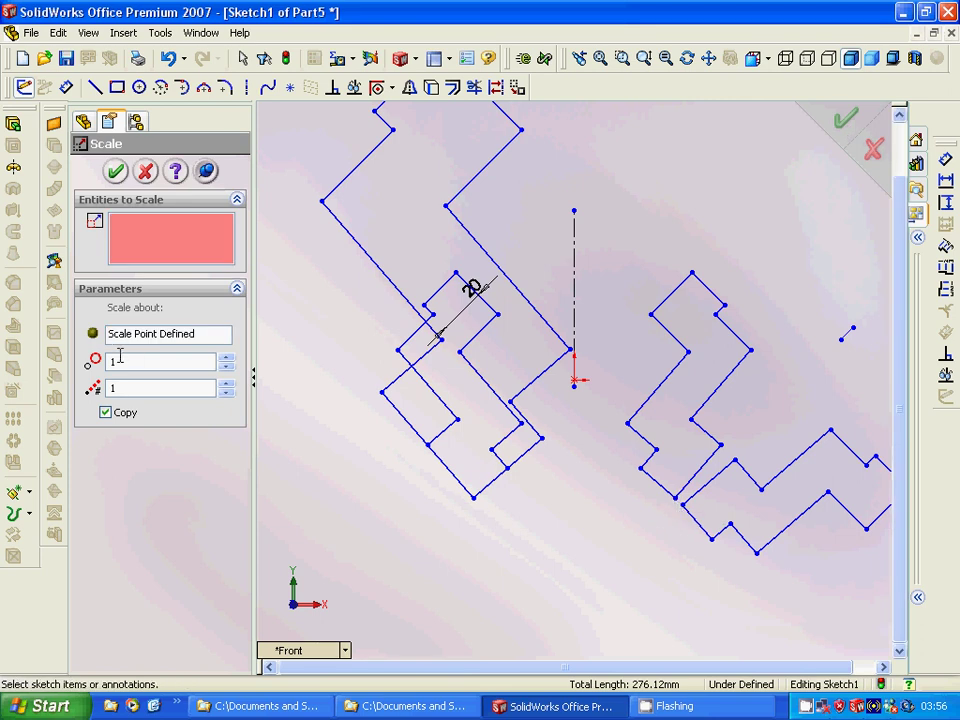
left_click(226, 372)
Select every line of the right zigzag with Copy off to preview it at half size
left_click(660, 484)
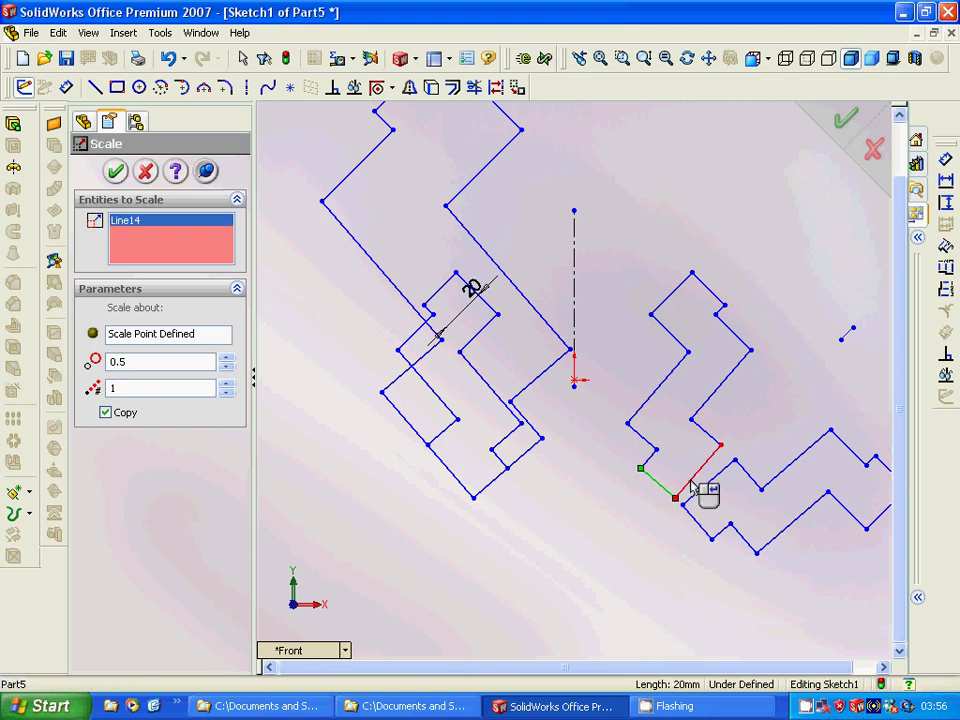
left_click(691, 480)
left_click(700, 429)
left_click(646, 442)
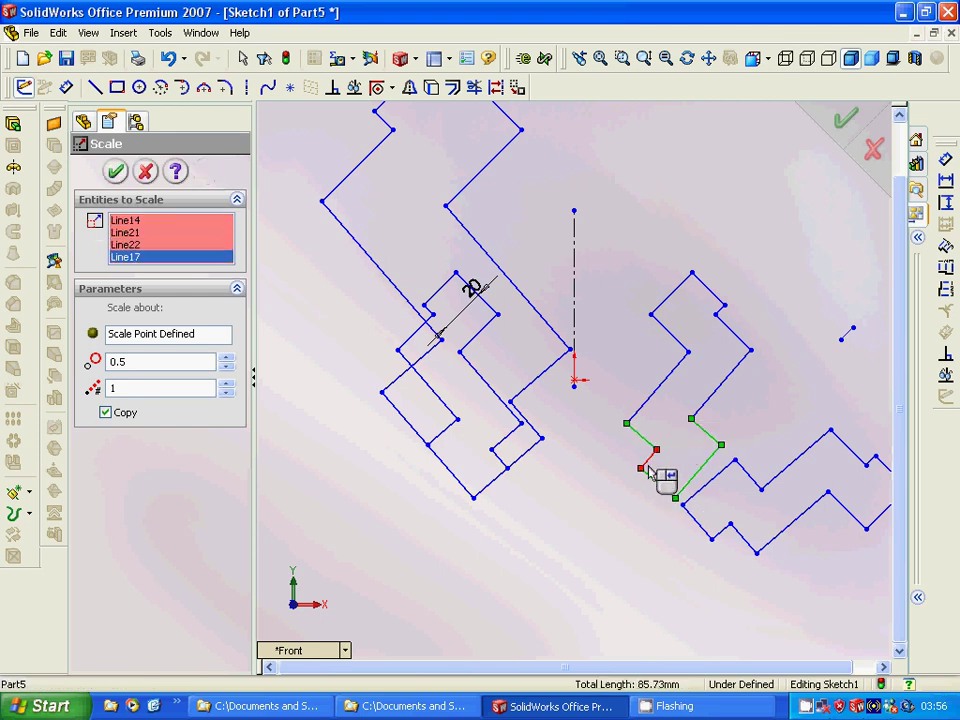
left_click(650, 462)
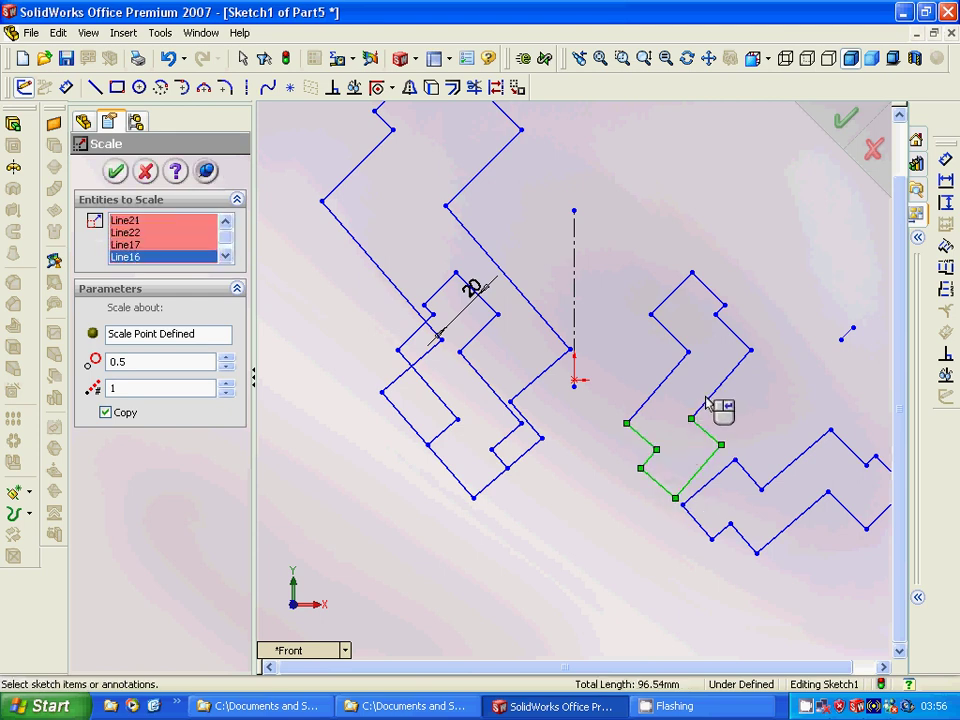
left_click(698, 406)
left_click(660, 386)
left_click(737, 335)
left_click(723, 305)
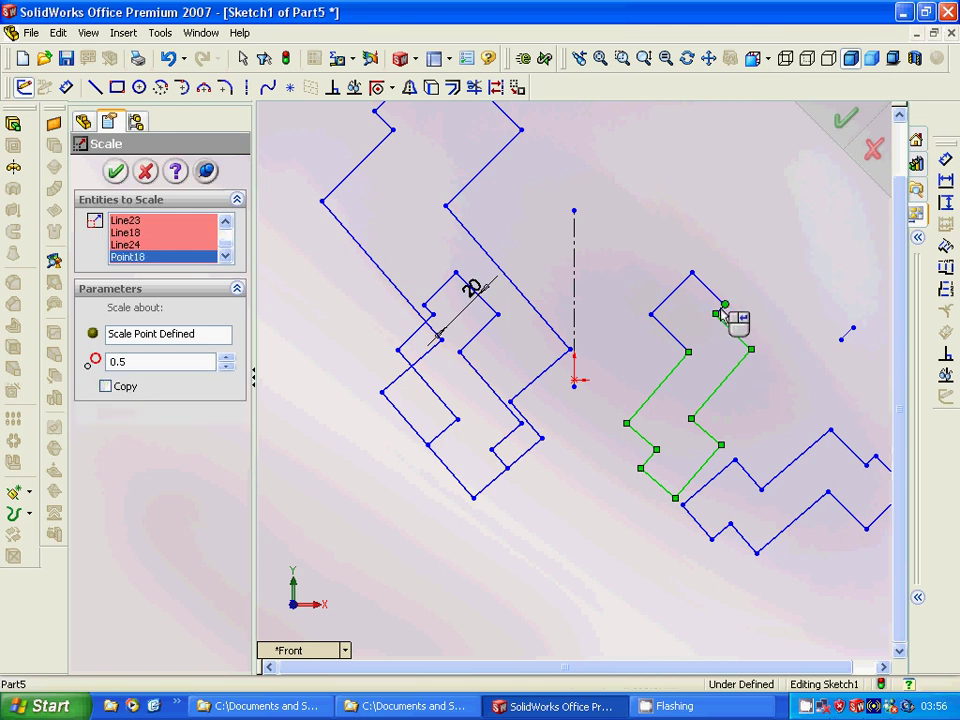
left_click(717, 300)
left_click(672, 292)
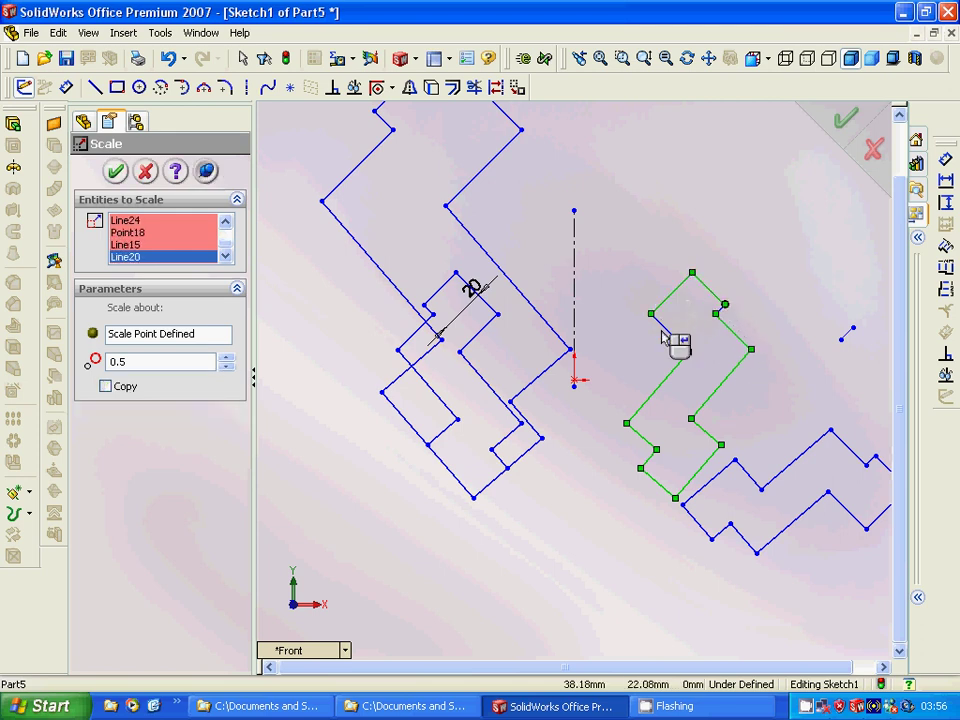
left_click(677, 336)
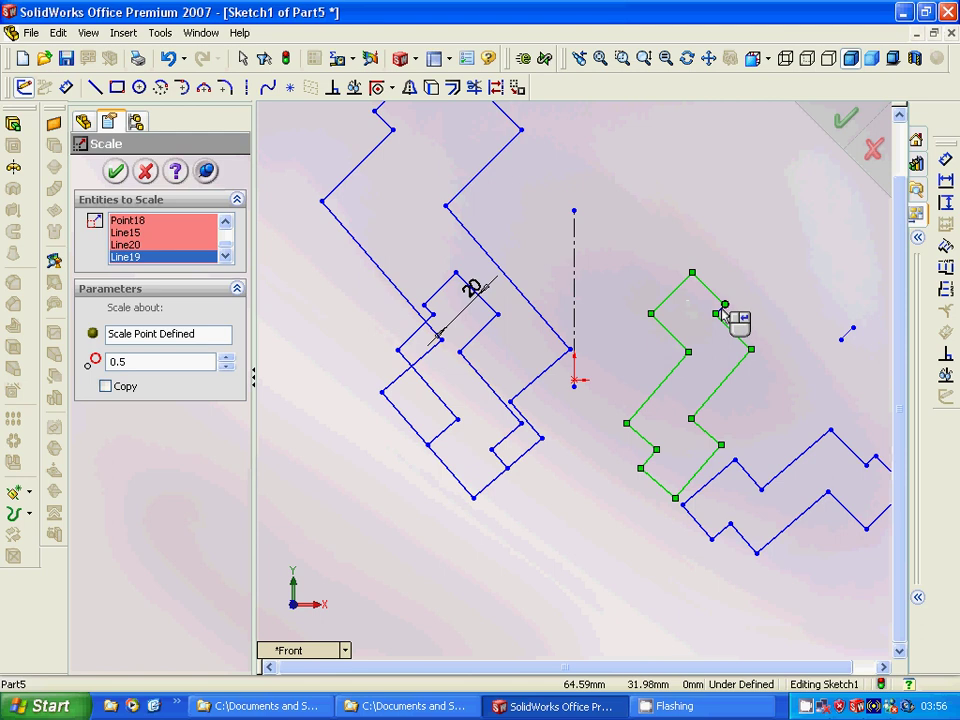
right_click(722, 313)
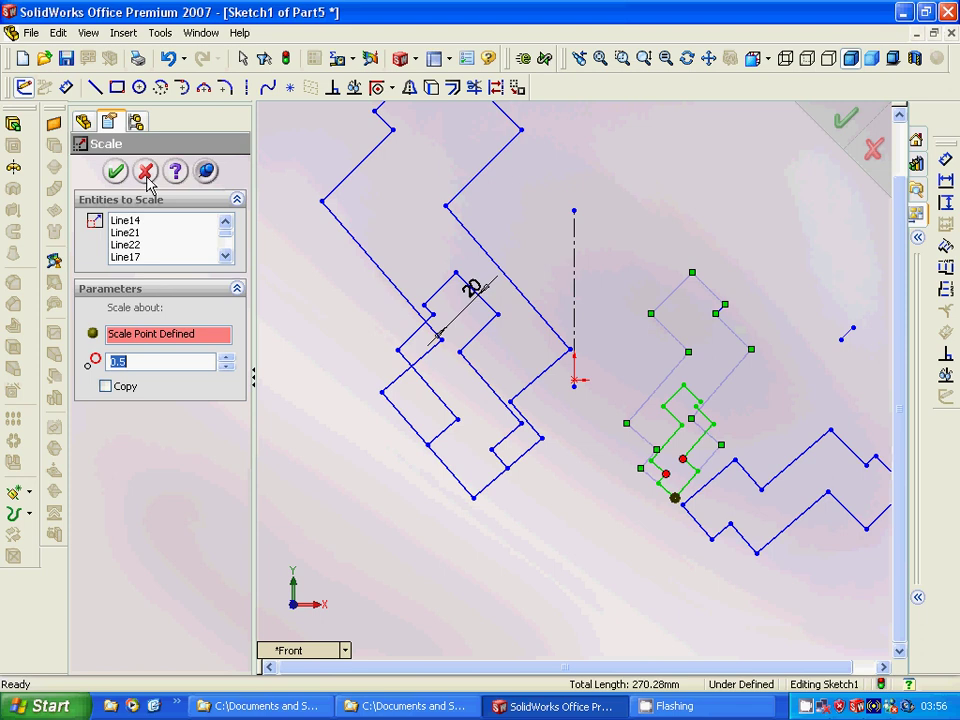
Cancel the half-size scaling so the right zigzag keeps its full size
key("Escape")
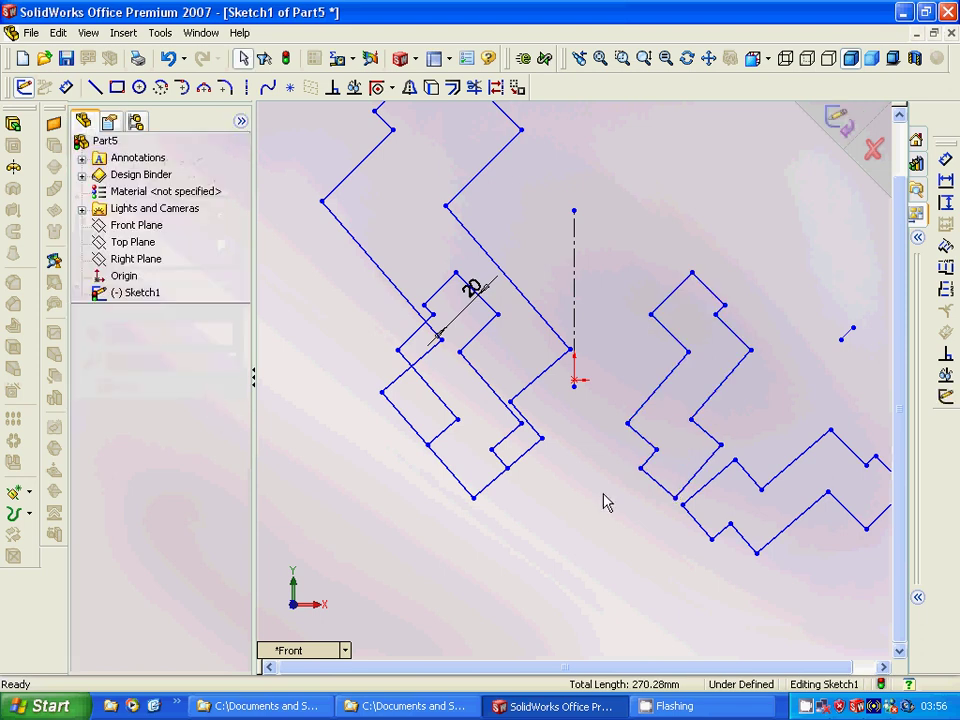